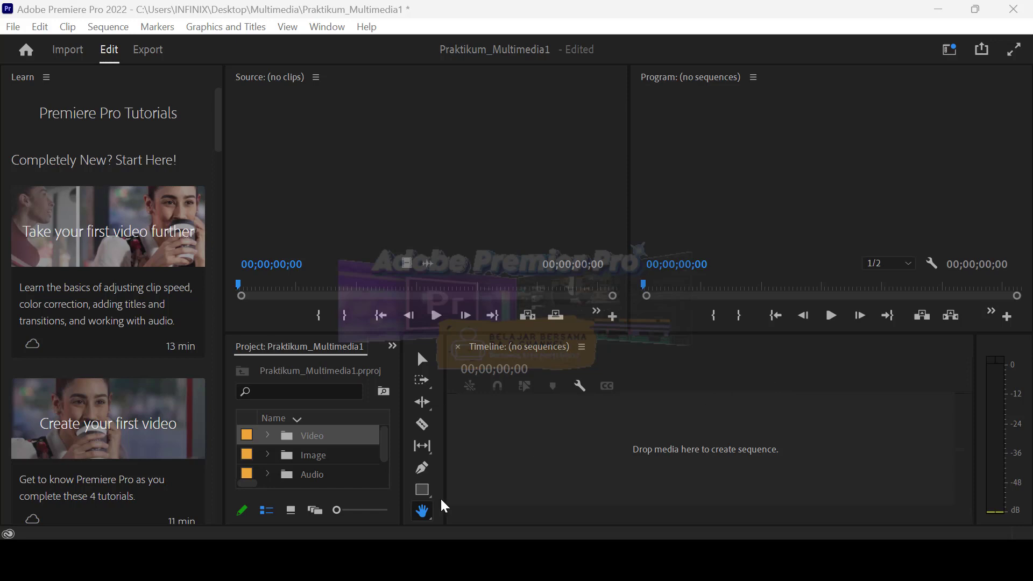
# - Load Jelajah Jawa Tengah.mp4 from the Video bin as the source clip and preview its opening
pyautogui.click(268, 435)
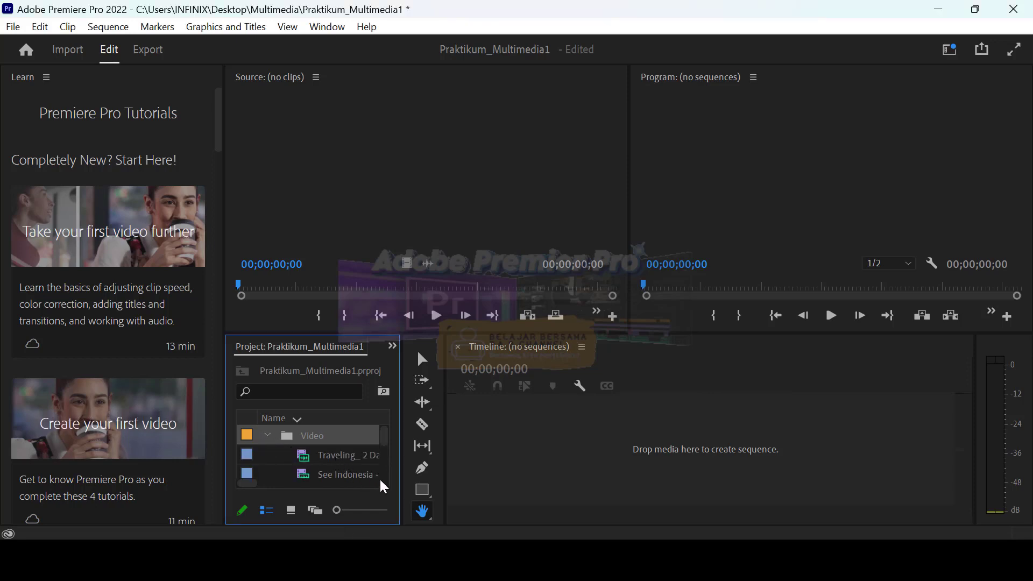
pyautogui.moveTo(382, 439); pyautogui.dragTo(386, 449)
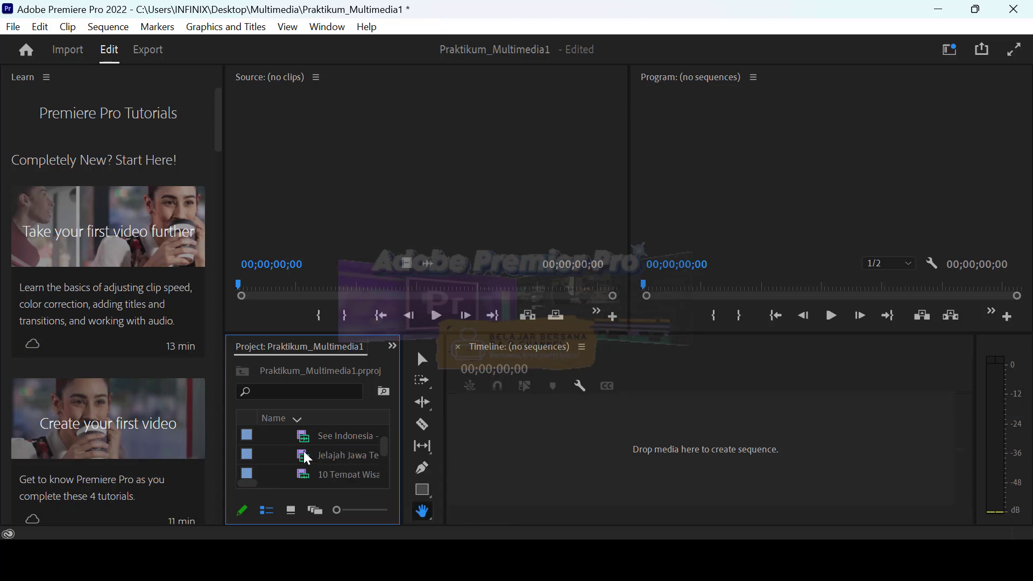
pyautogui.moveTo(305, 452); pyautogui.dragTo(387, 218)
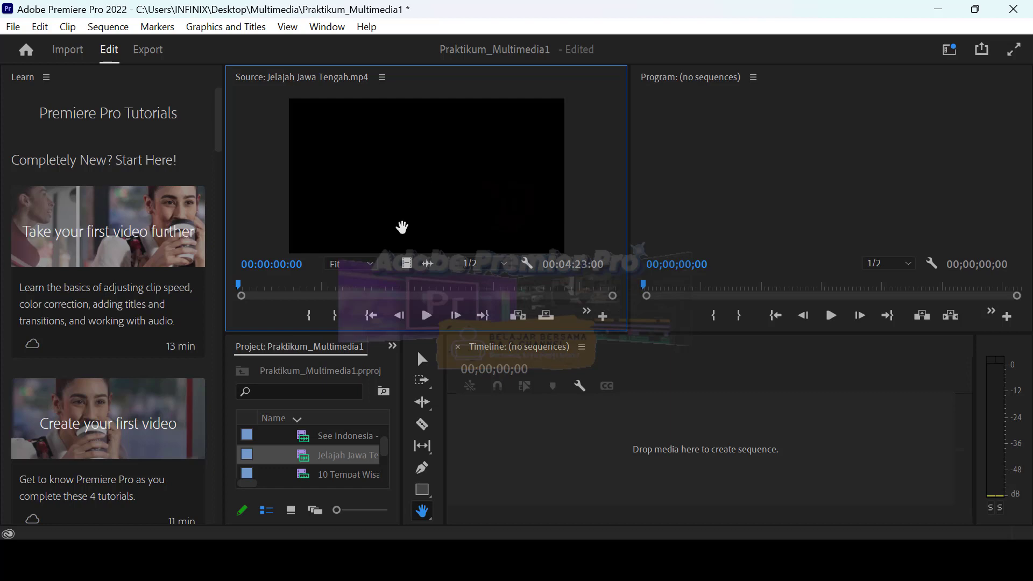
pyautogui.click(426, 316)
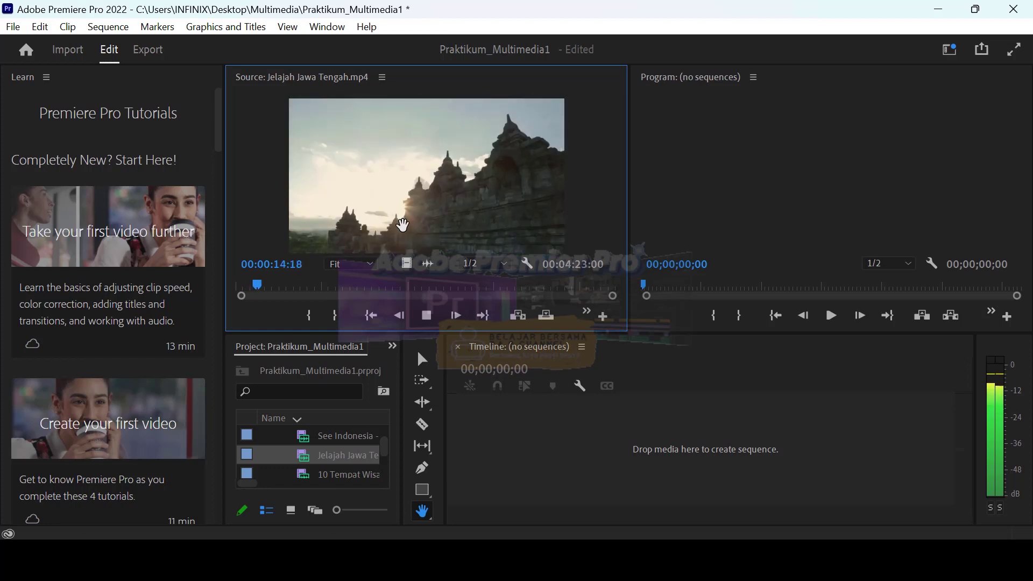
pyautogui.click(425, 317)
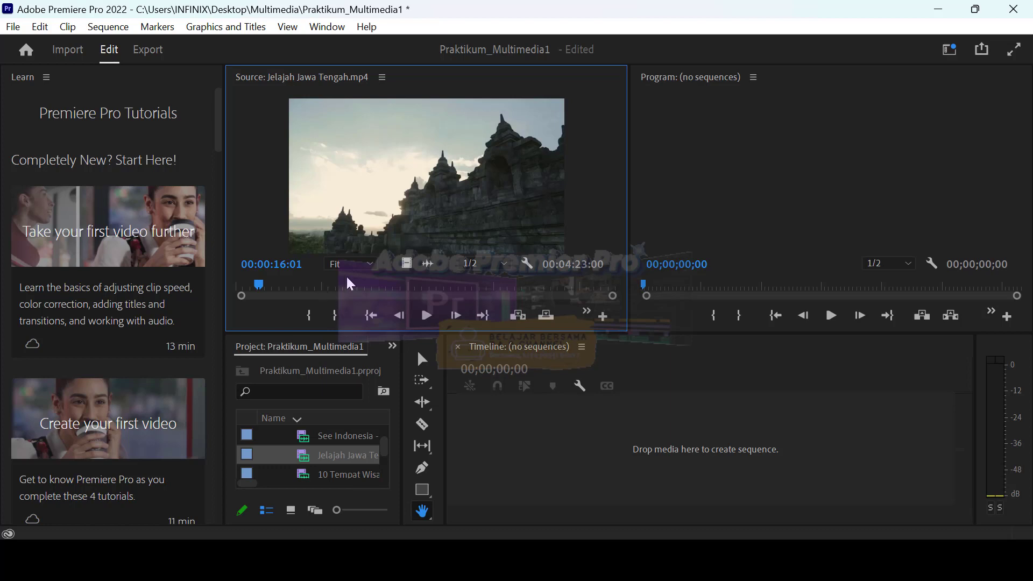
# - Mark the source clip's in point at 00:00:14:02 and its out point at 00:02:00:13
pyautogui.click(399, 316)
pyautogui.moveTo(258, 285); pyautogui.dragTo(247, 285)
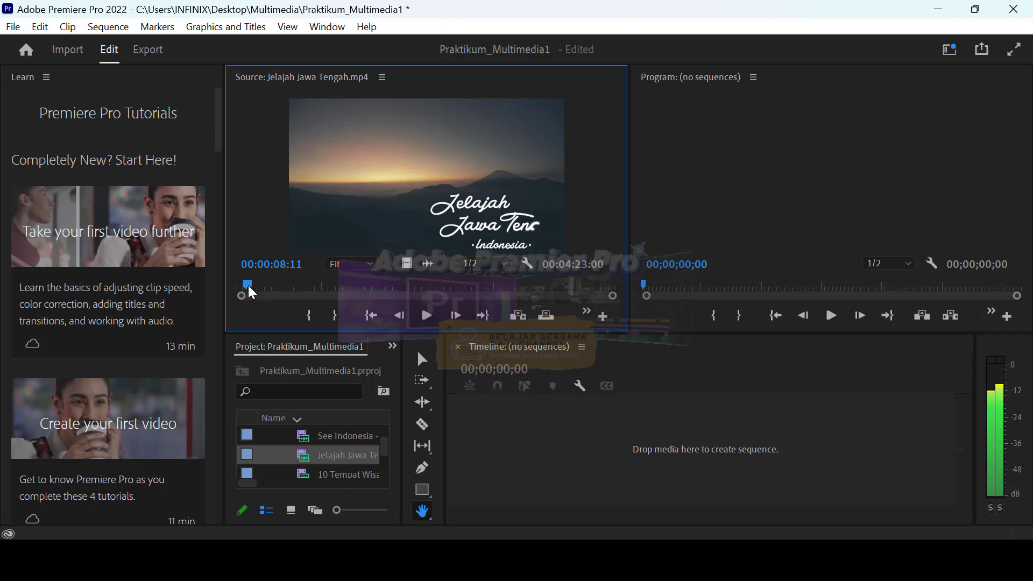
pyautogui.moveTo(247, 285); pyautogui.dragTo(256, 285)
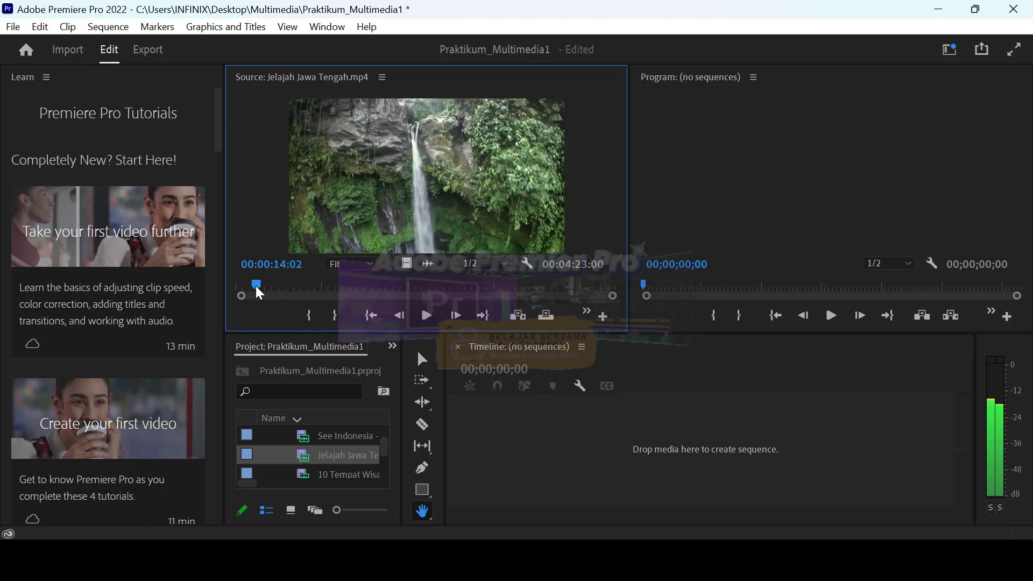
pyautogui.click(311, 314)
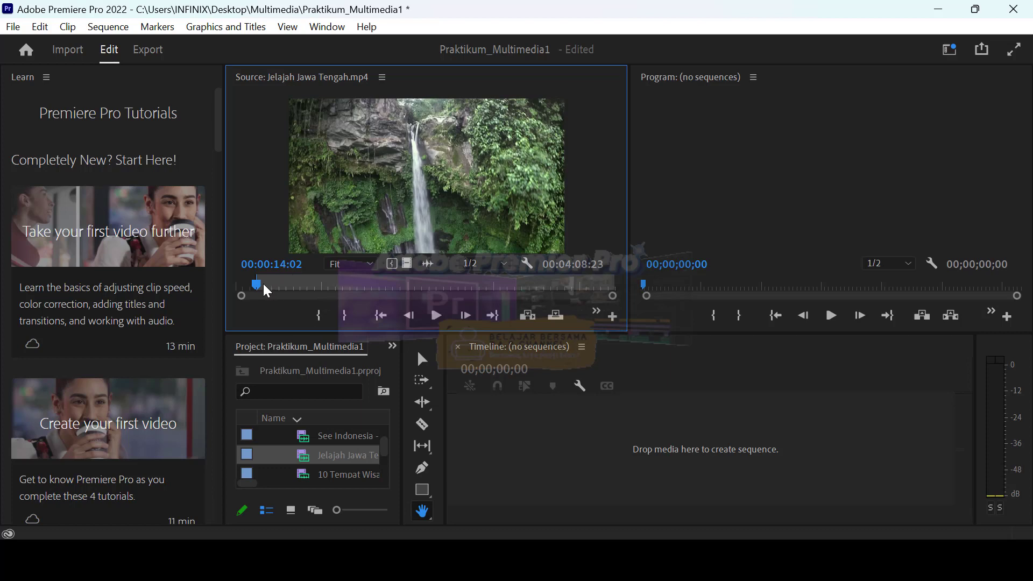
pyautogui.moveTo(260, 283); pyautogui.dragTo(412, 269)
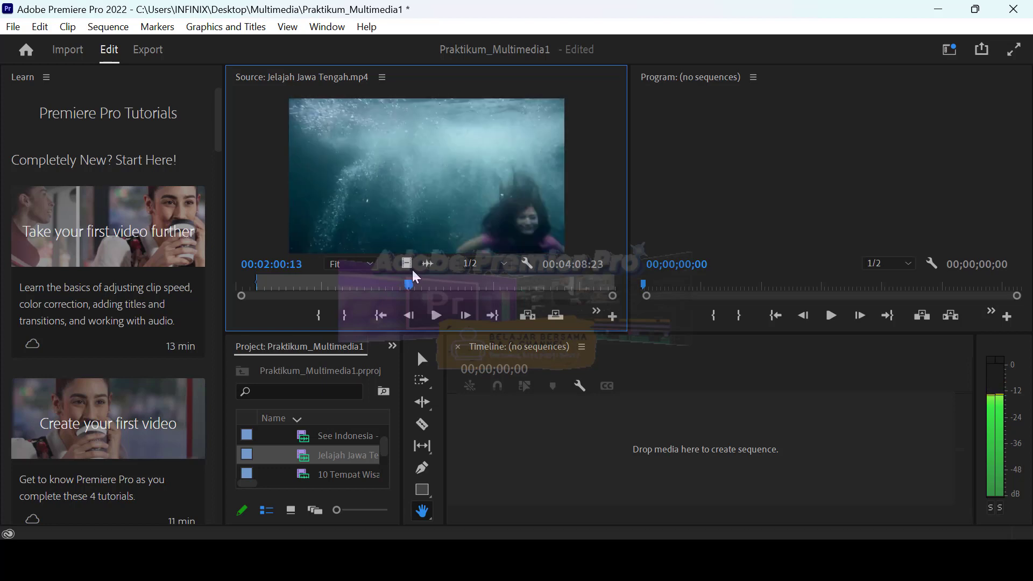
pyautogui.click(345, 317)
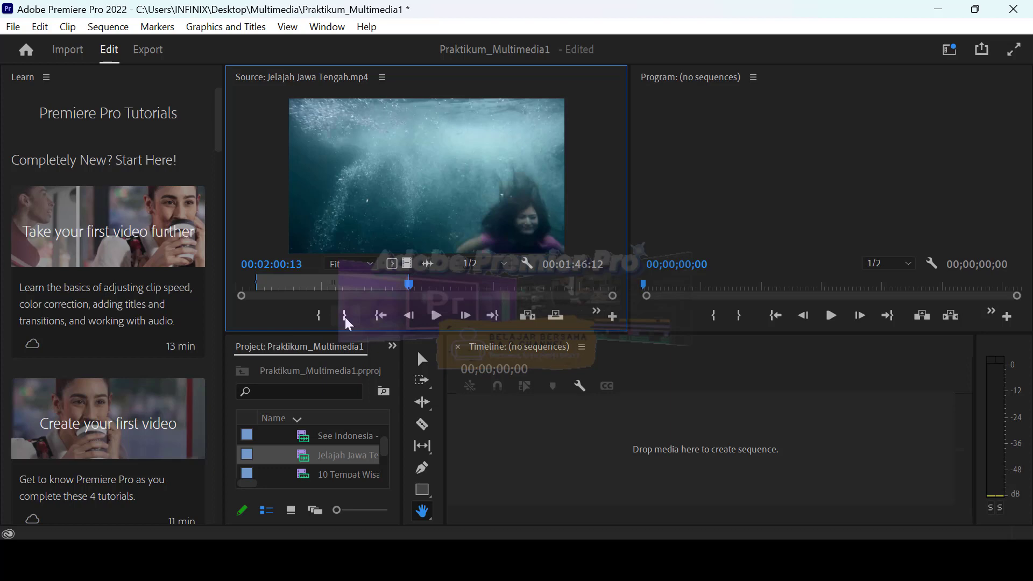
# - Insert the marked source range into the empty timeline as a new sequence and play it from the start
pyautogui.click(600, 422)
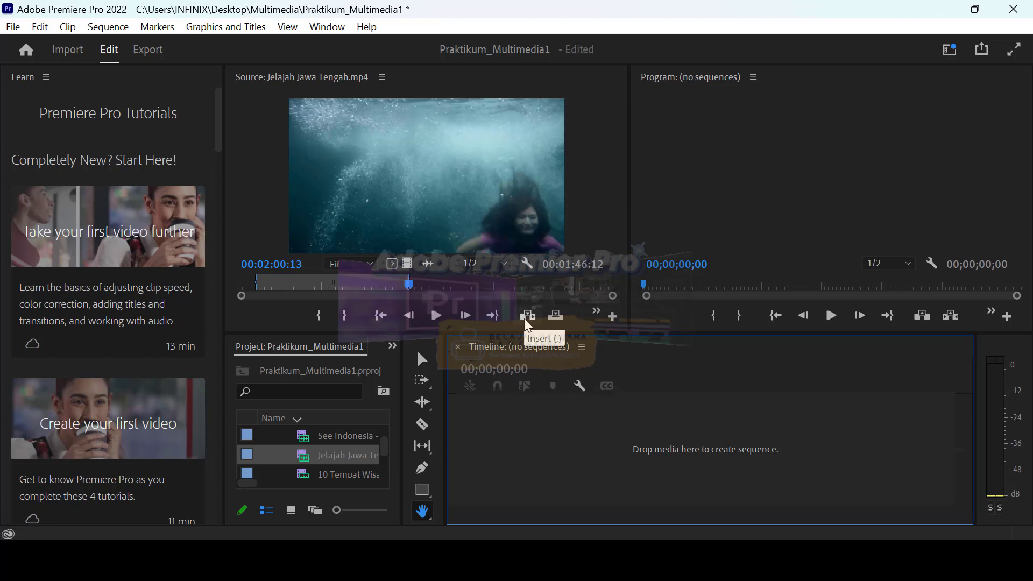
pyautogui.moveTo(534, 325); pyautogui.dragTo(673, 438)
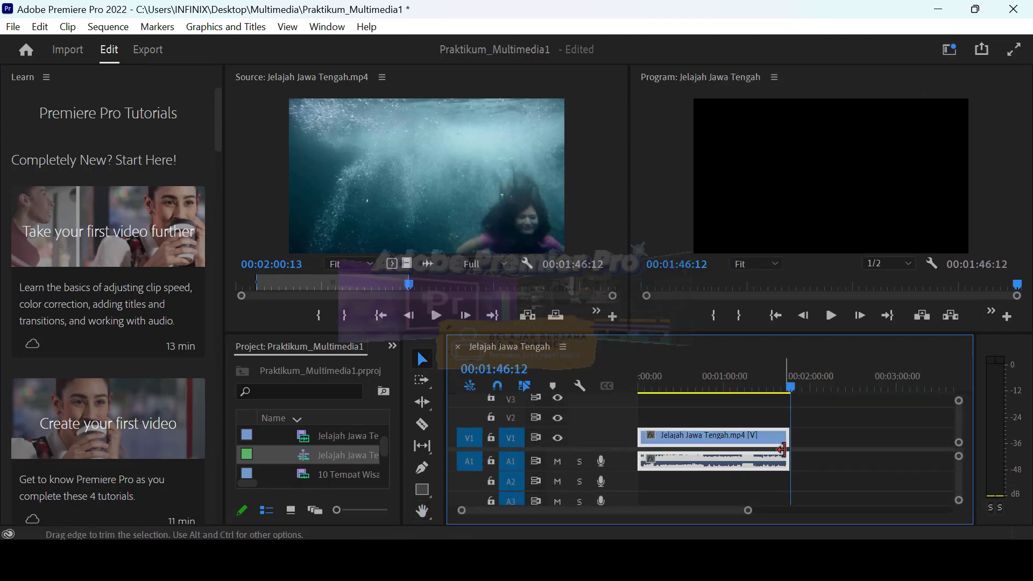
pyautogui.click(775, 315)
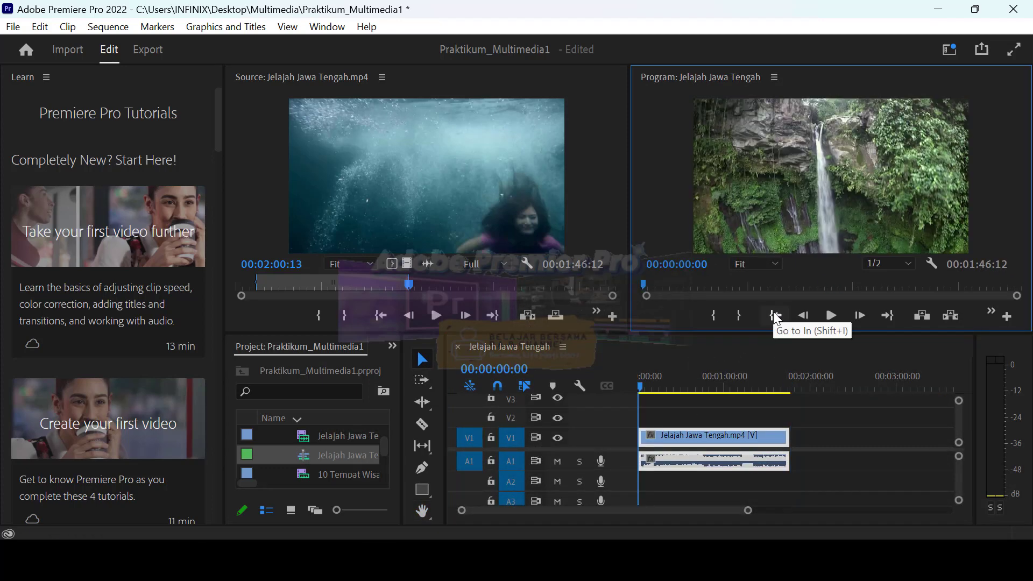
pyautogui.click(832, 315)
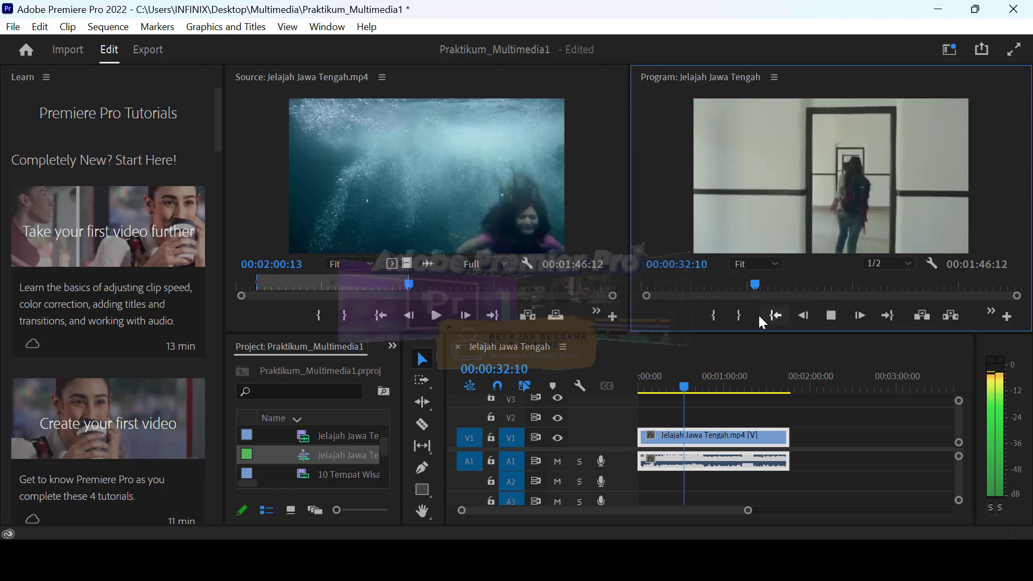
pyautogui.click(833, 315)
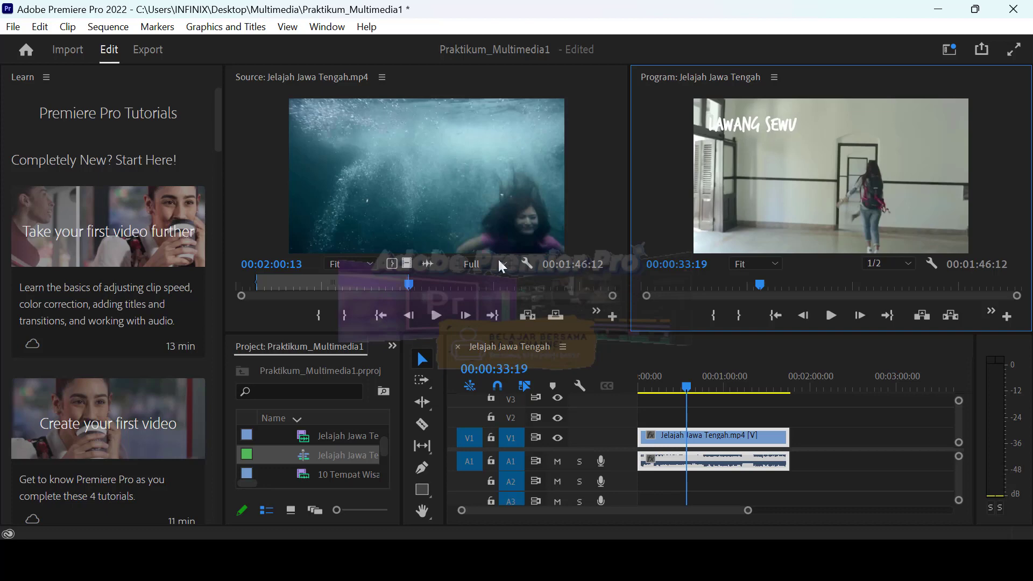
# - Extend the source clip's out point to about 00:02:15 and insert the range at the sequence playhead, 00:00:33:19
pyautogui.moveTo(409, 276); pyautogui.dragTo(430, 288)
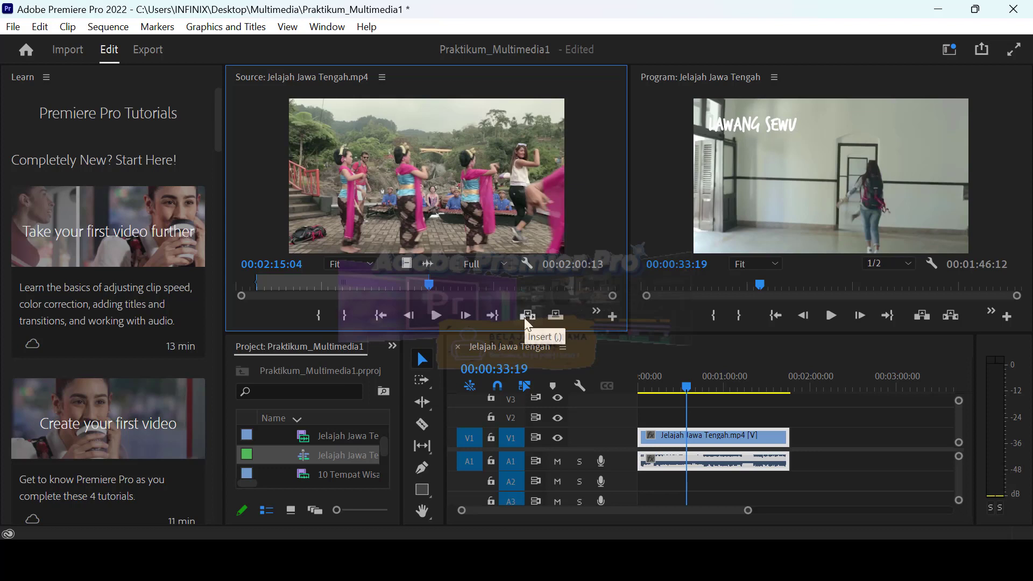
pyautogui.click(528, 317)
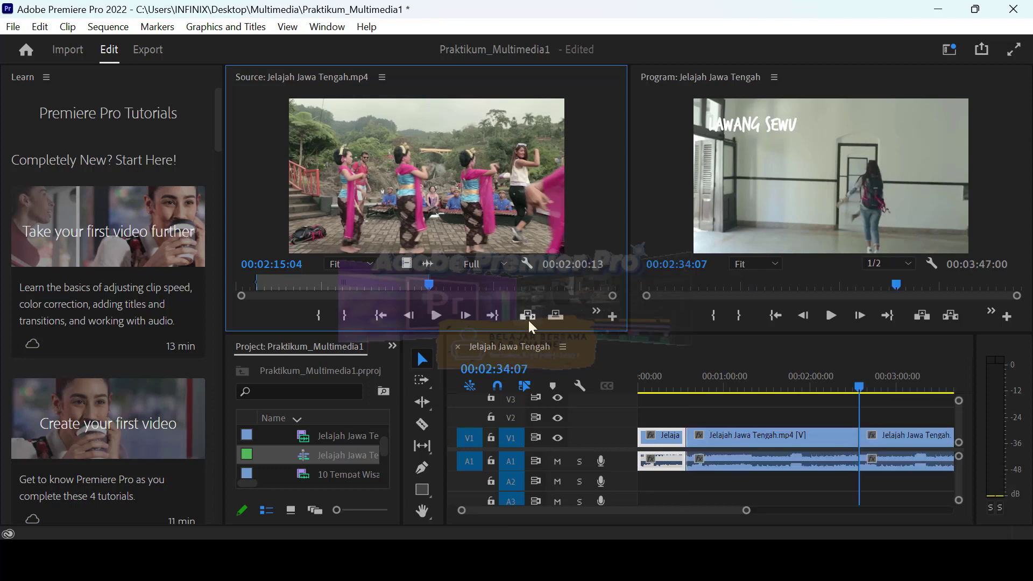
# - Delete the first two Jelajah Jawa Tengah segments from the timeline
pyautogui.click(673, 442)
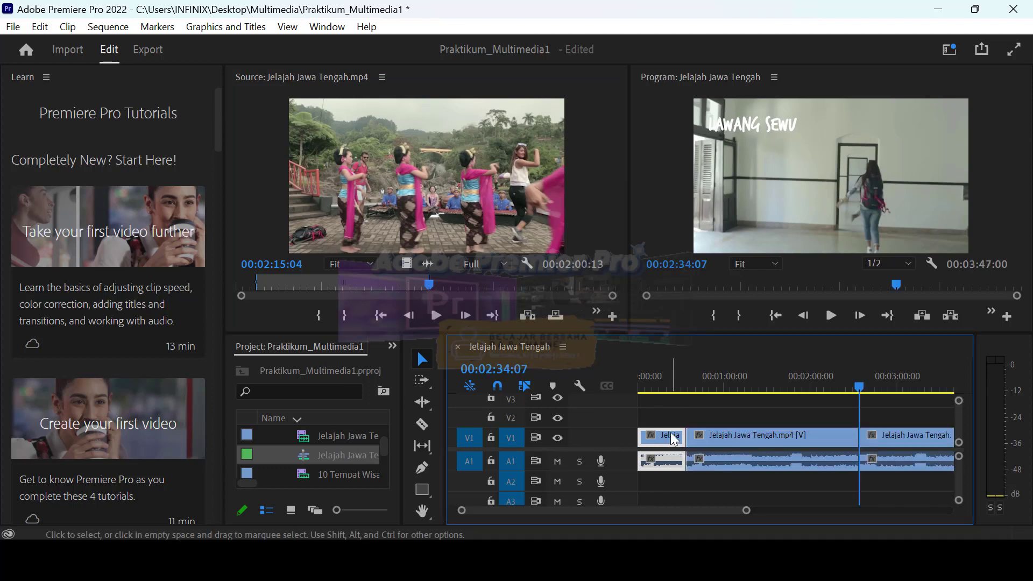
pyautogui.click(736, 404)
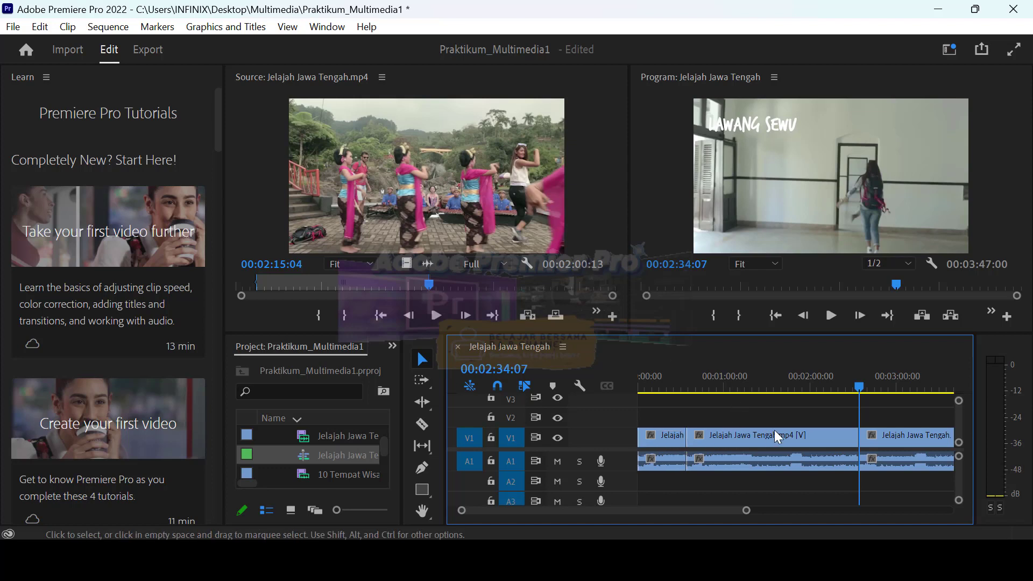
pyautogui.click(775, 433)
pyautogui.click(873, 441)
pyautogui.click(815, 433)
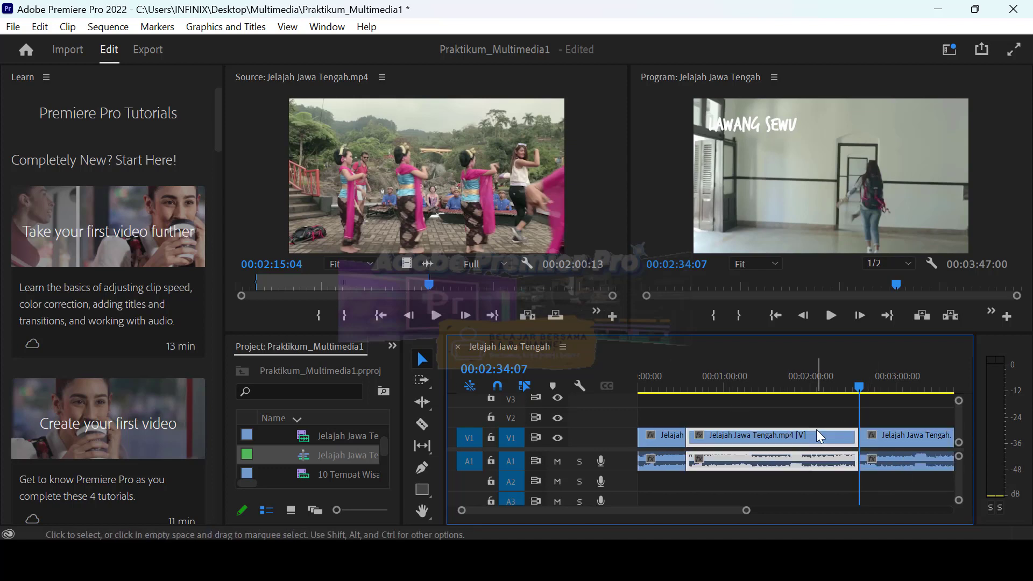
pyautogui.click(669, 437)
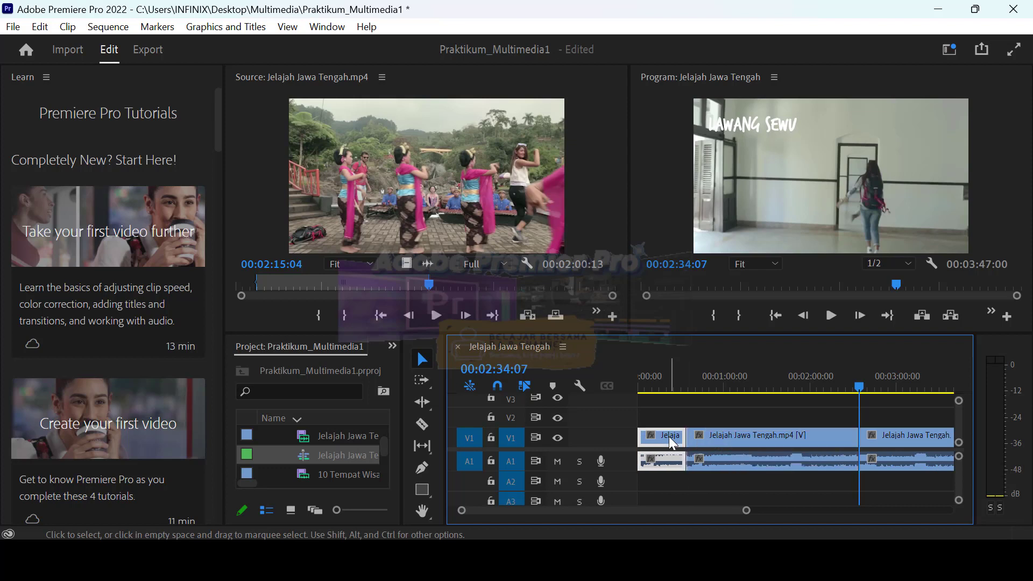
pyautogui.press('Delete')
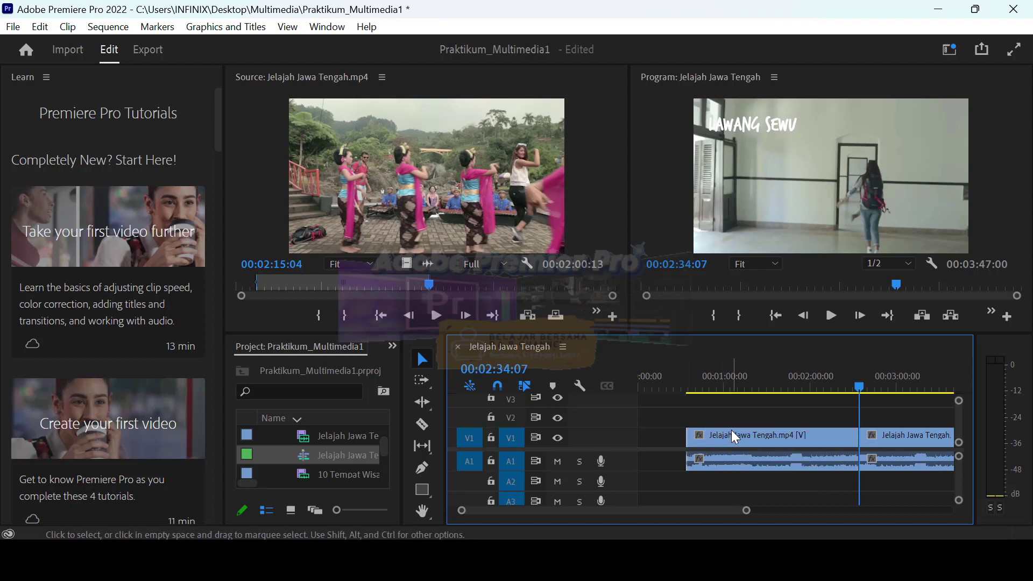
pyautogui.click(731, 432)
pyautogui.press('Delete')
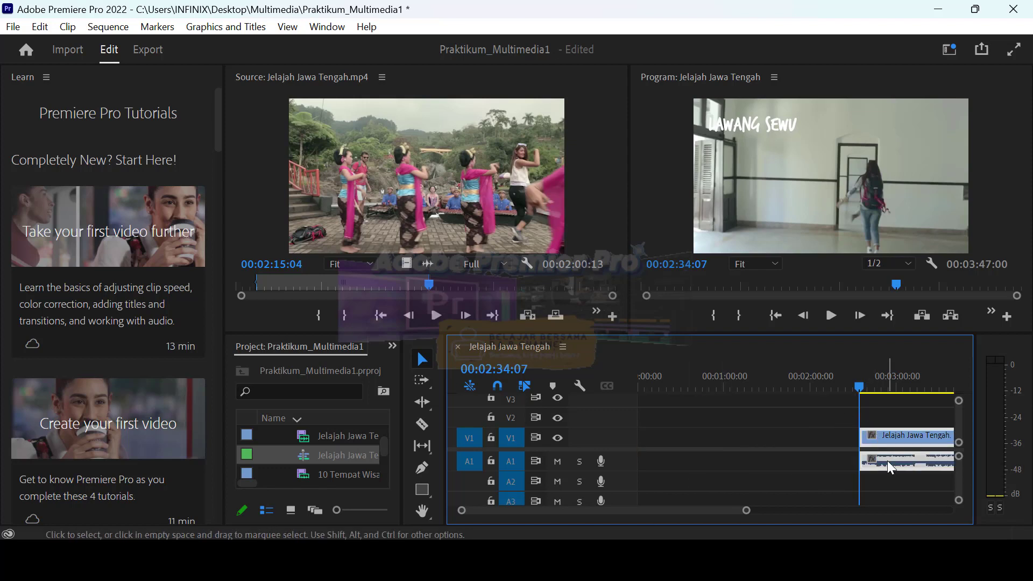
# - Move the remaining segment to the start of the sequence and delete it to empty the timeline
pyautogui.moveTo(882, 433); pyautogui.dragTo(642, 448)
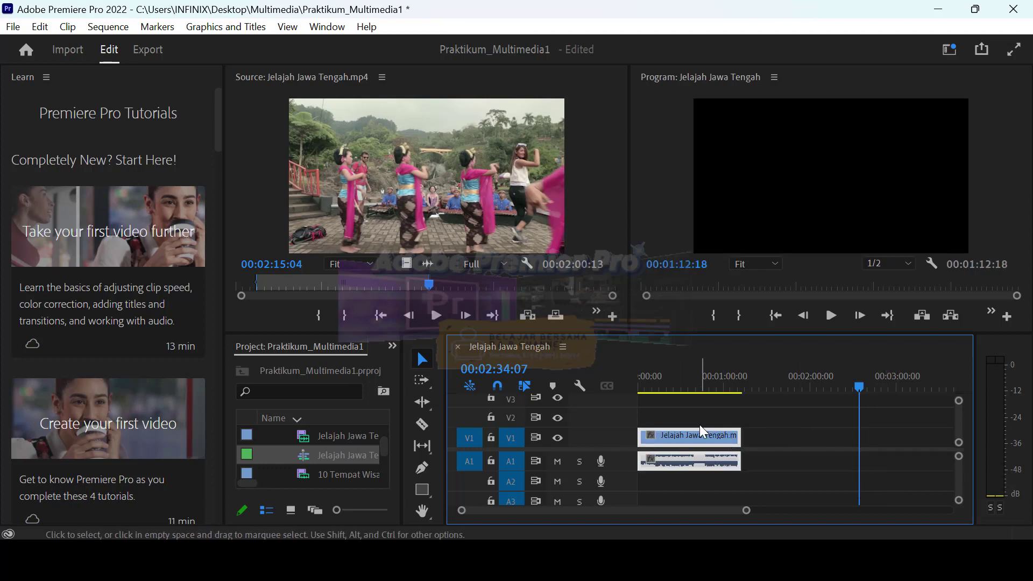
pyautogui.click(982, 270)
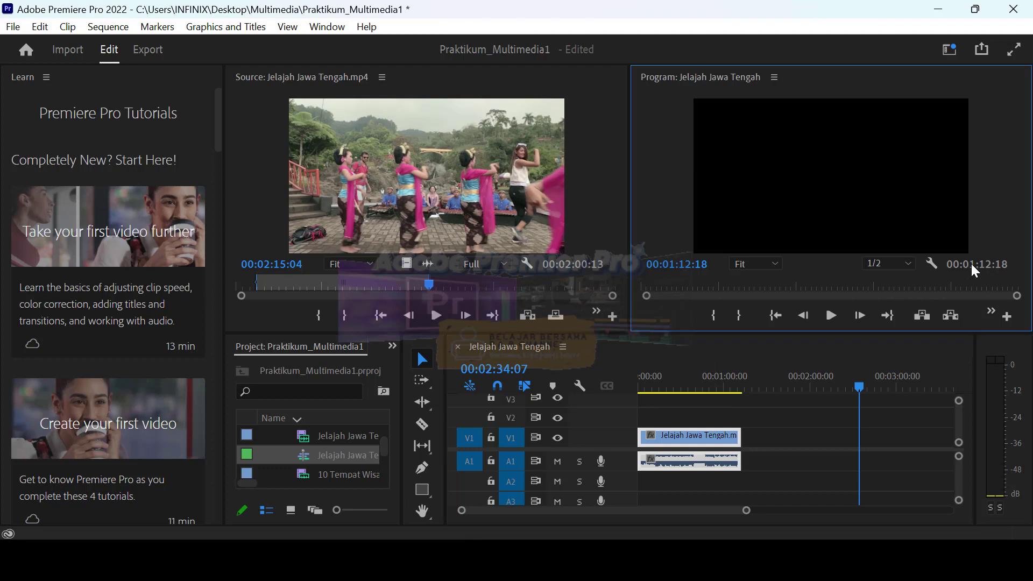
pyautogui.click(690, 431)
pyautogui.press('Delete')
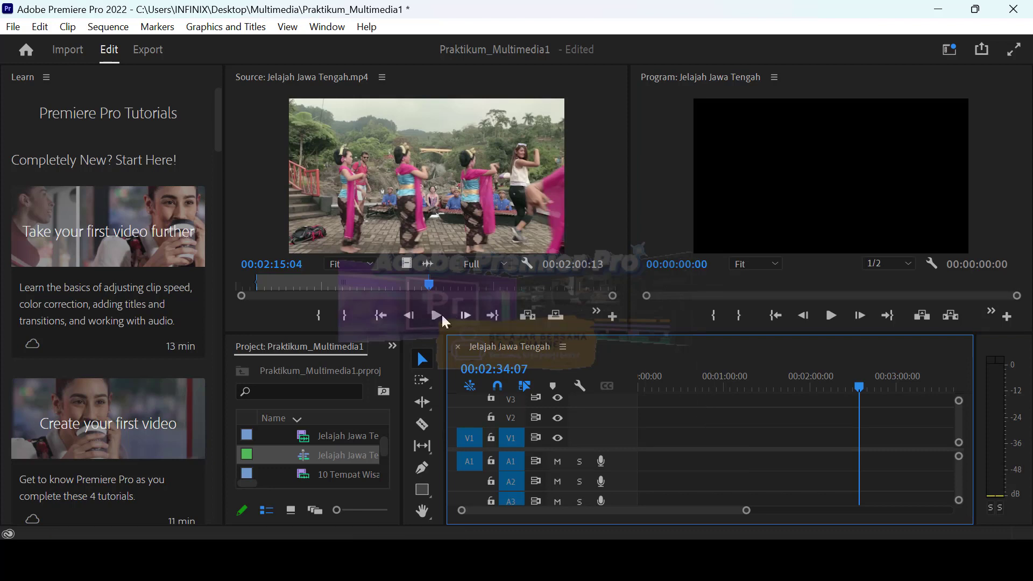
# - Insert the marked source range again and move the clip to the start of the sequence
pyautogui.click(521, 315)
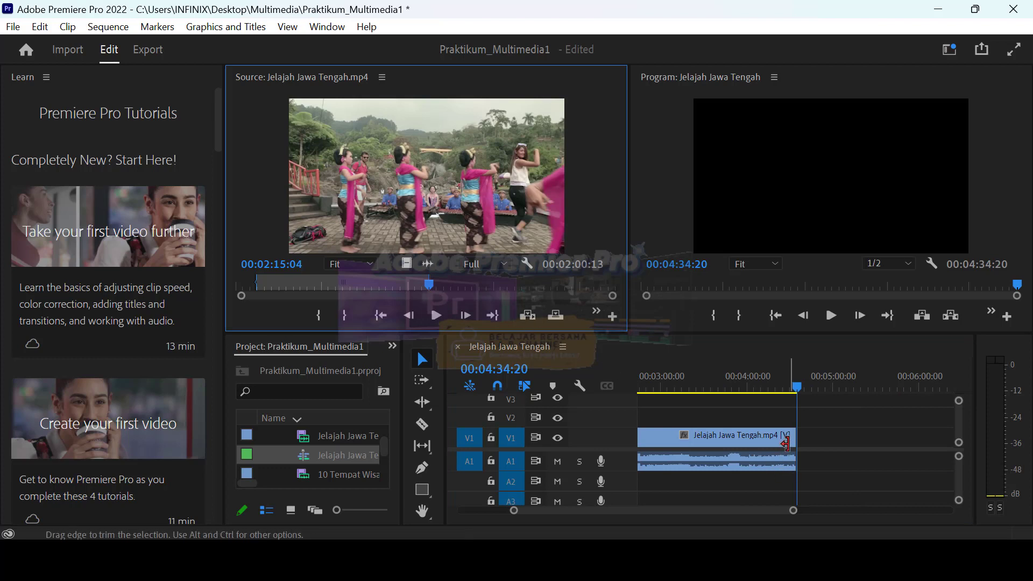
pyautogui.click(775, 315)
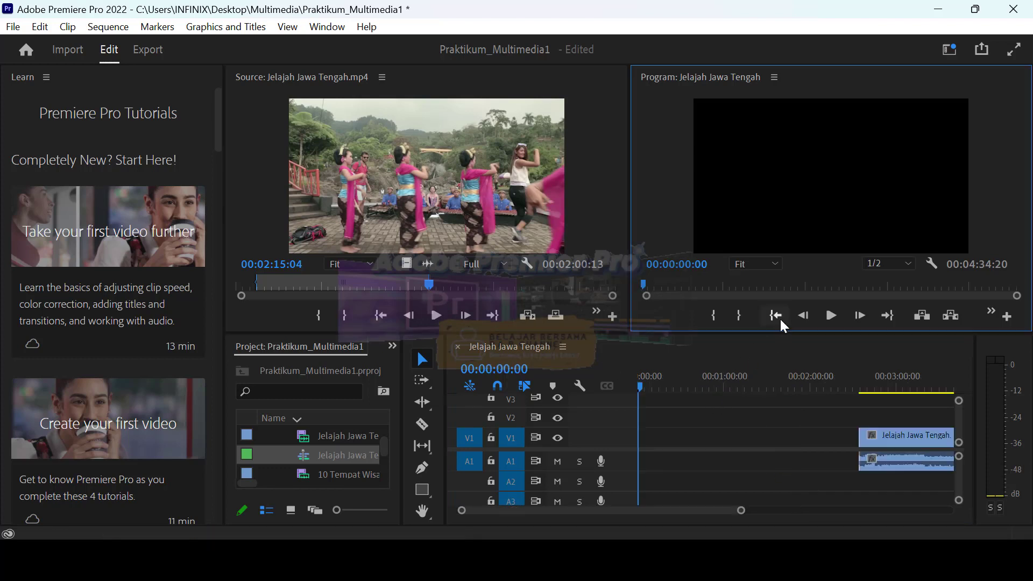
pyautogui.moveTo(912, 440); pyautogui.dragTo(568, 453)
pyautogui.moveTo(880, 441); pyautogui.dragTo(543, 460)
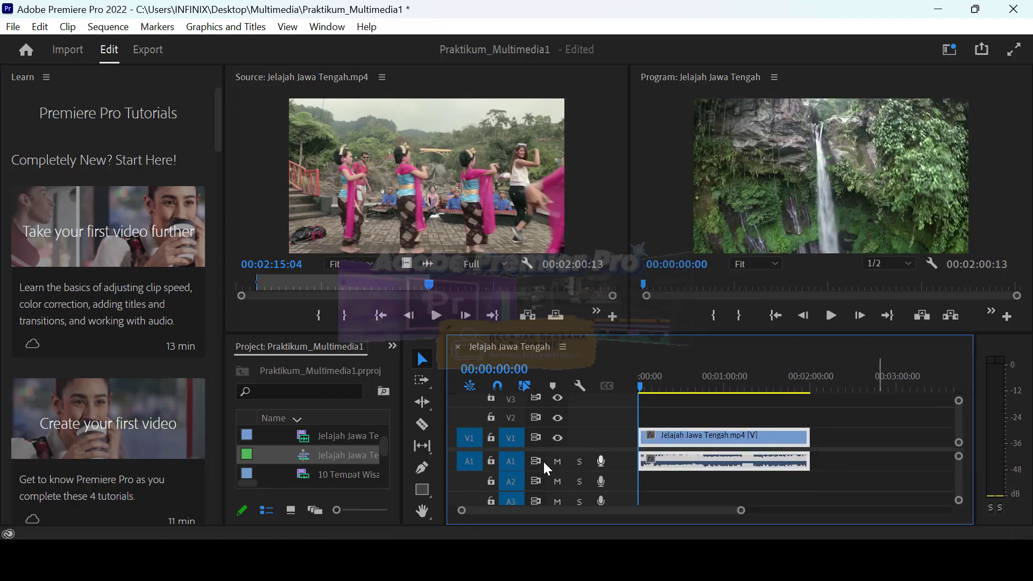
pyautogui.moveTo(685, 431); pyautogui.dragTo(618, 452)
# - Play the sequence from its beginning and again from 00:01:34:24 to review the inserted clip
pyautogui.click(828, 315)
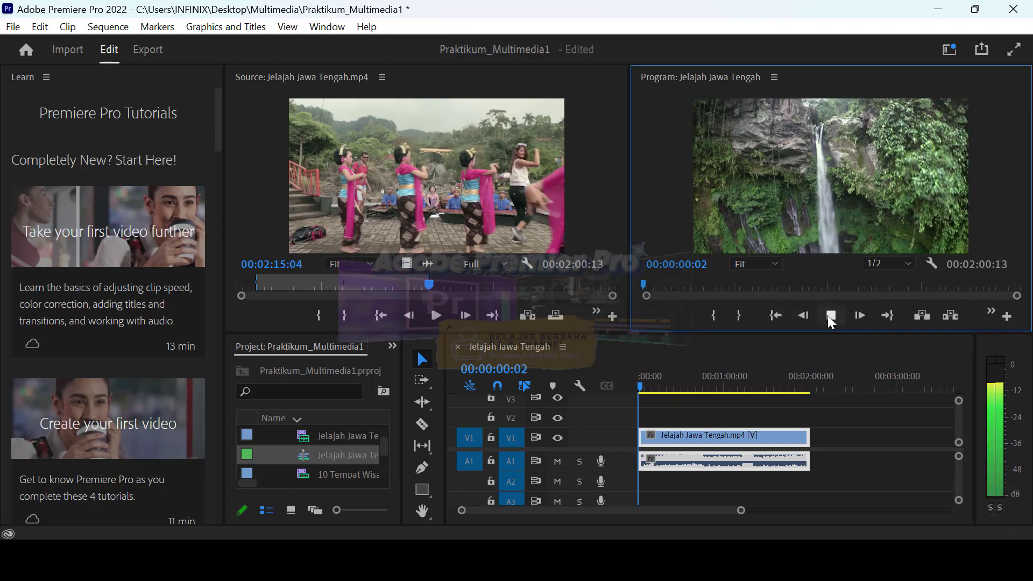
pyautogui.click(774, 391)
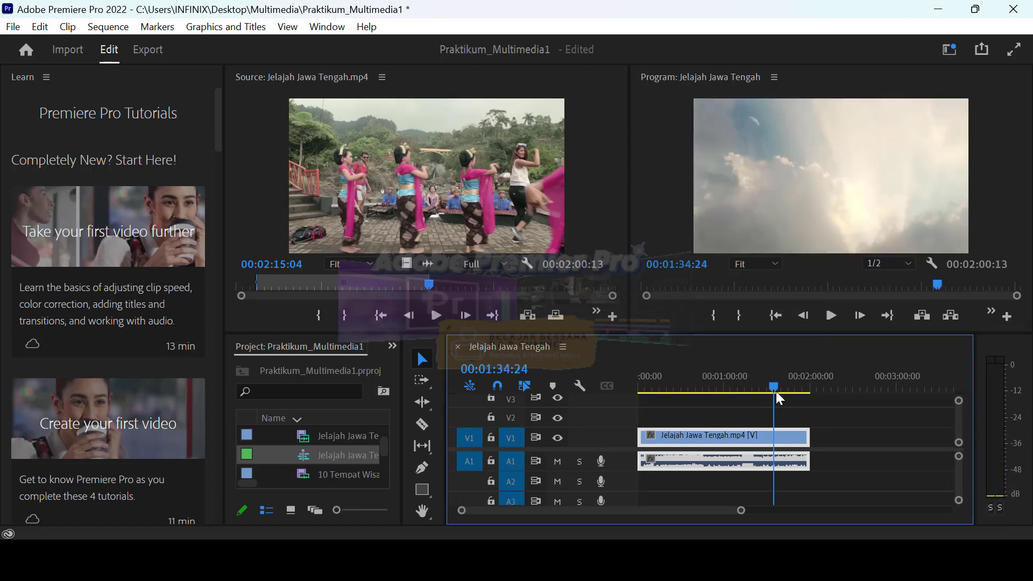
pyautogui.click(836, 314)
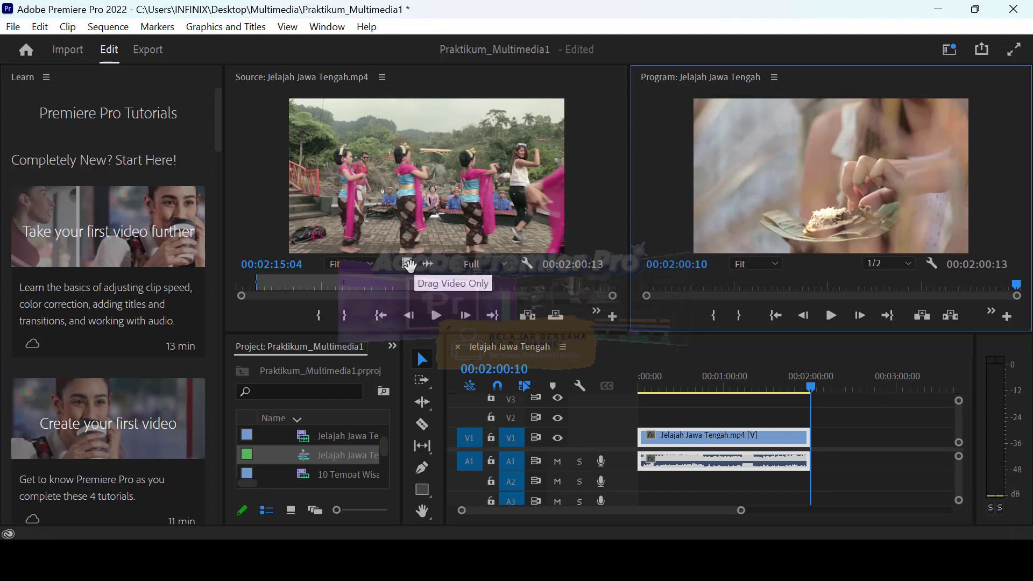
# - Add the source range's video only to V1 directly after the existing clip and its audio only to A1 at about 00:02:25
pyautogui.moveTo(409, 265); pyautogui.dragTo(812, 439)
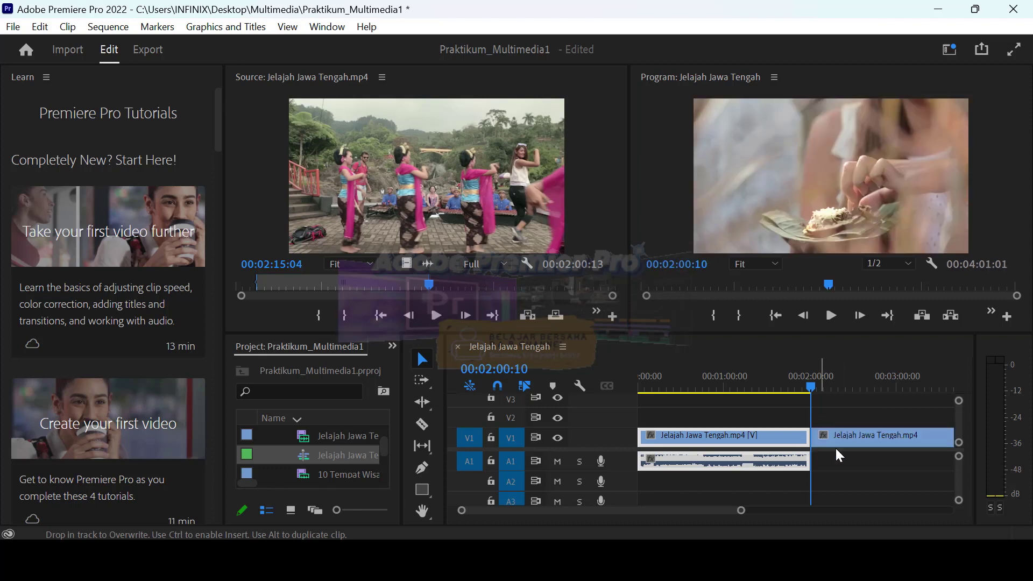
pyautogui.click(440, 277)
pyautogui.moveTo(440, 277); pyautogui.dragTo(850, 463)
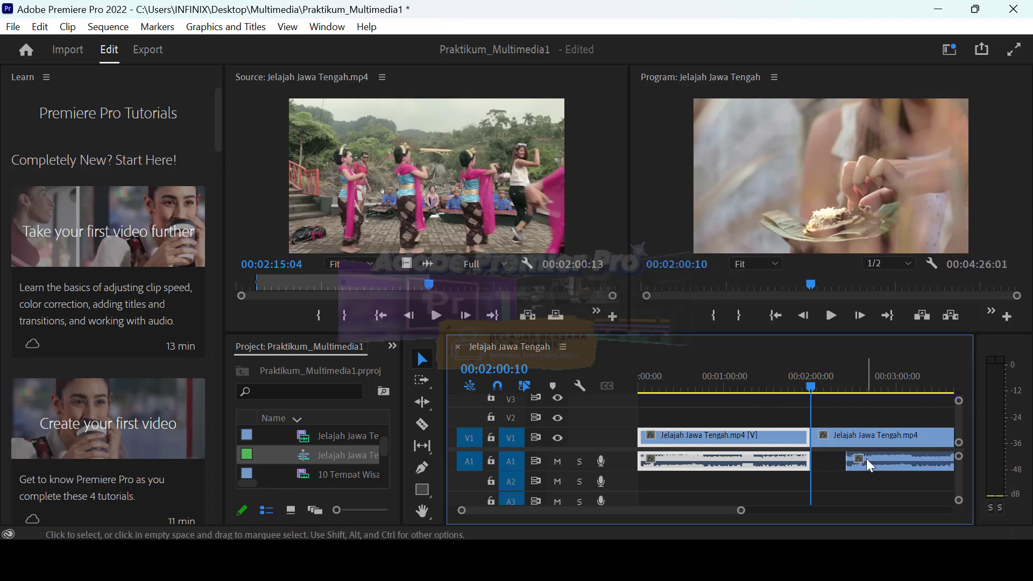
pyautogui.click(866, 439)
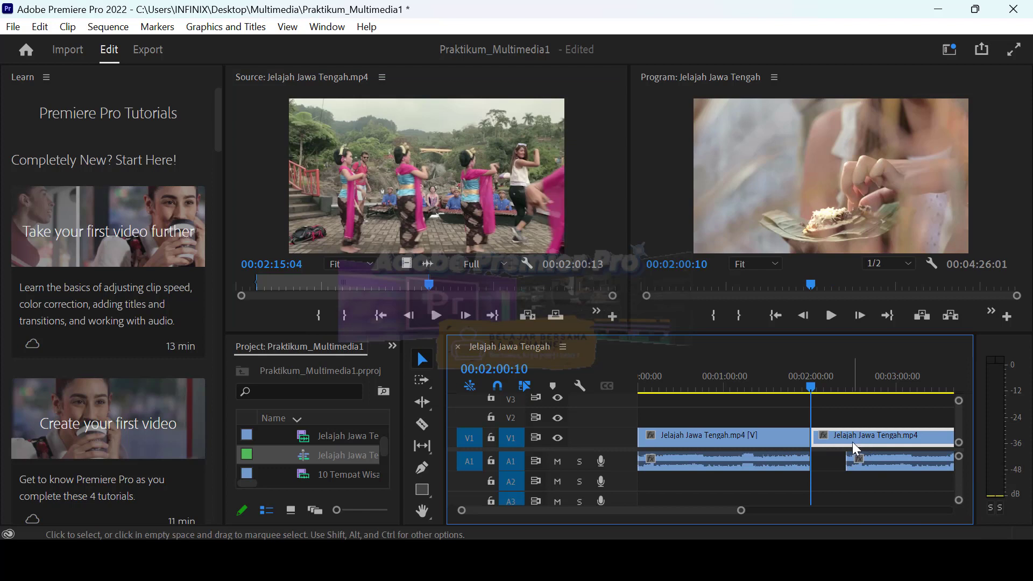
# - Delete the video-only clip on V1 and the audio-only clip on A1 that follow the first clip
pyautogui.press('Delete')
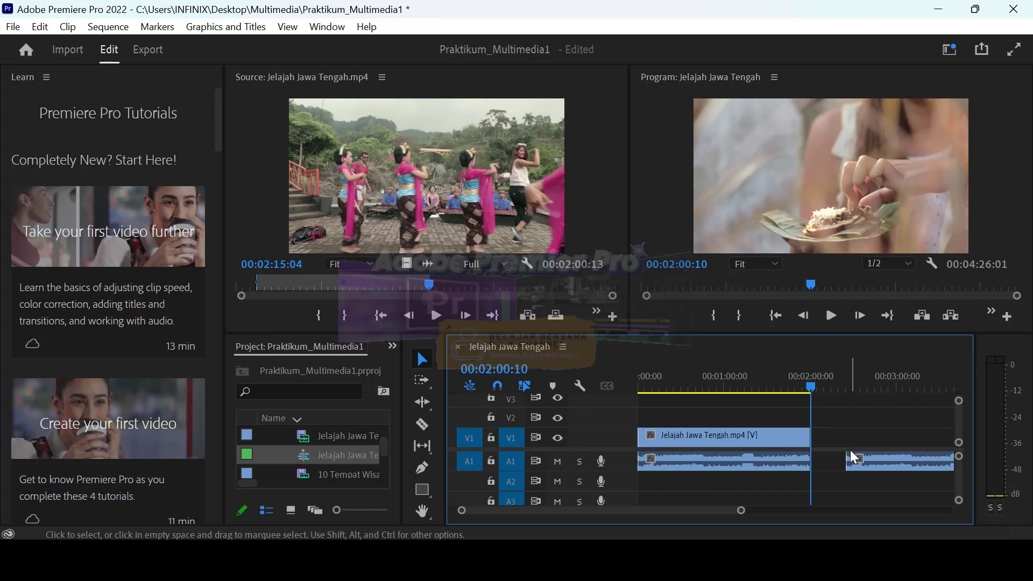
pyautogui.click(853, 462)
pyautogui.press('Delete')
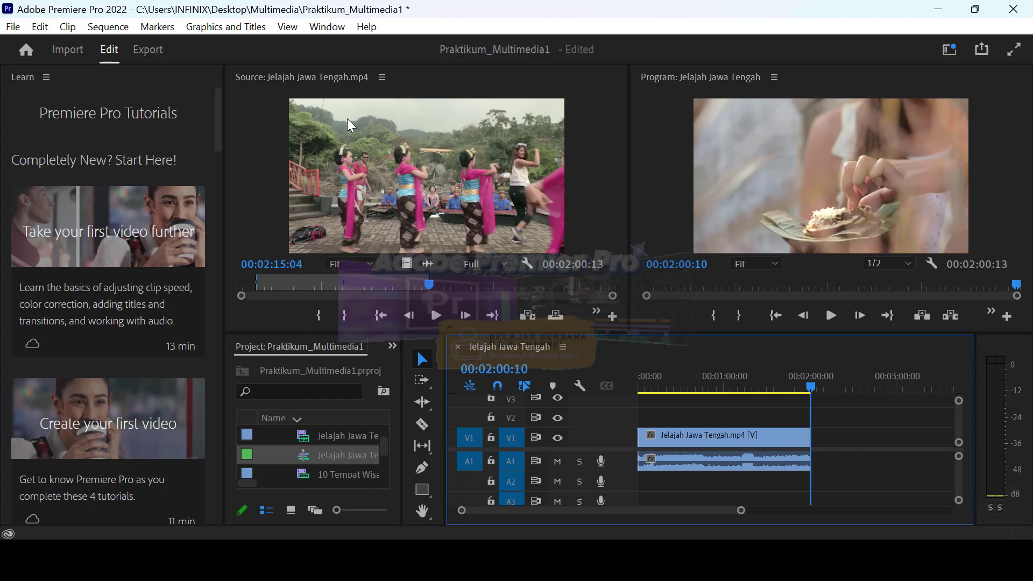
# - Bring up the Effect Controls and show the effects of the Jelajah Jawa Tengah.mp4 clip in the sequence
pyautogui.click(382, 77)
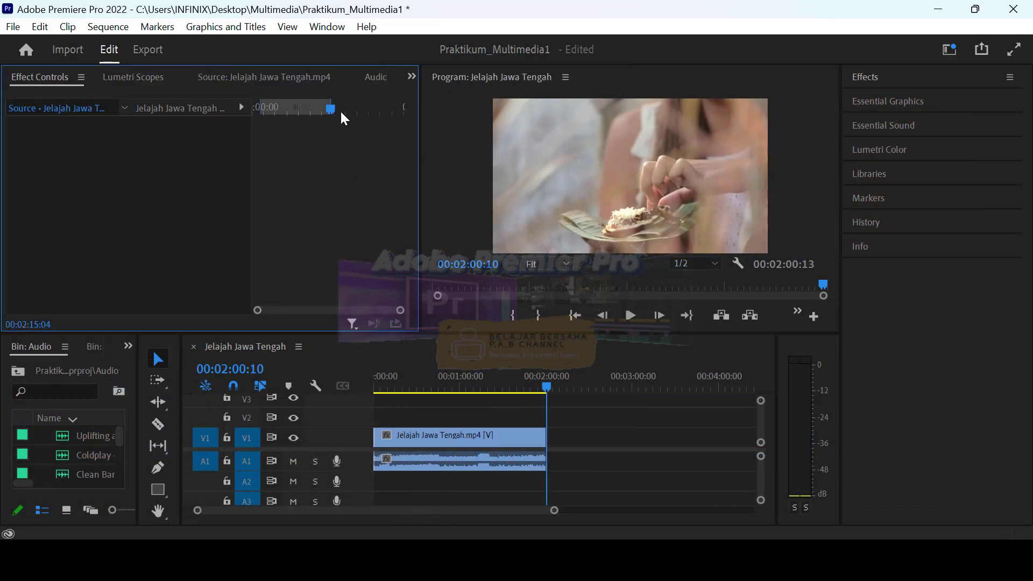
pyautogui.click(81, 77)
pyautogui.click(50, 136)
pyautogui.click(124, 107)
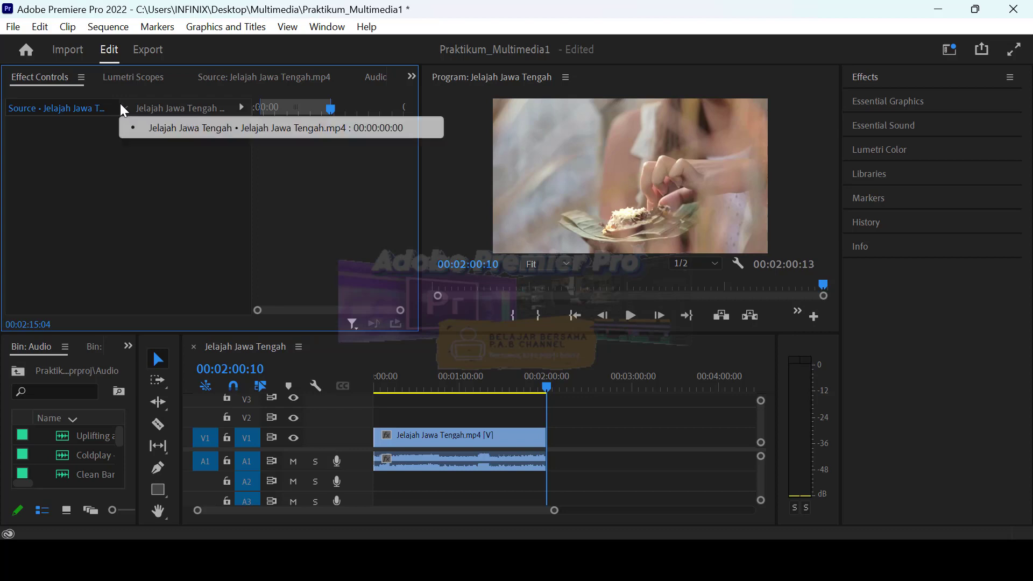
pyautogui.click(109, 153)
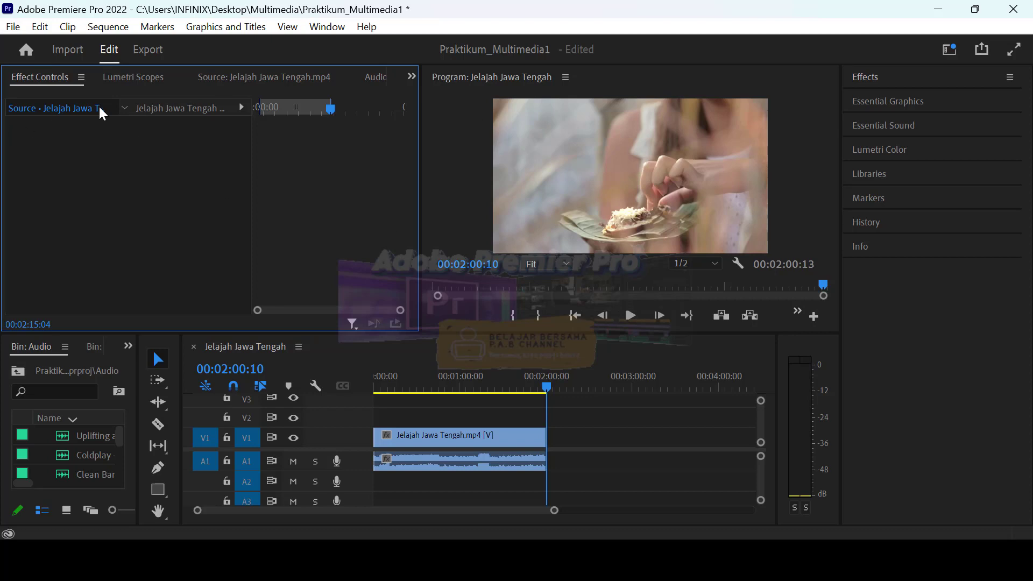
pyautogui.click(436, 442)
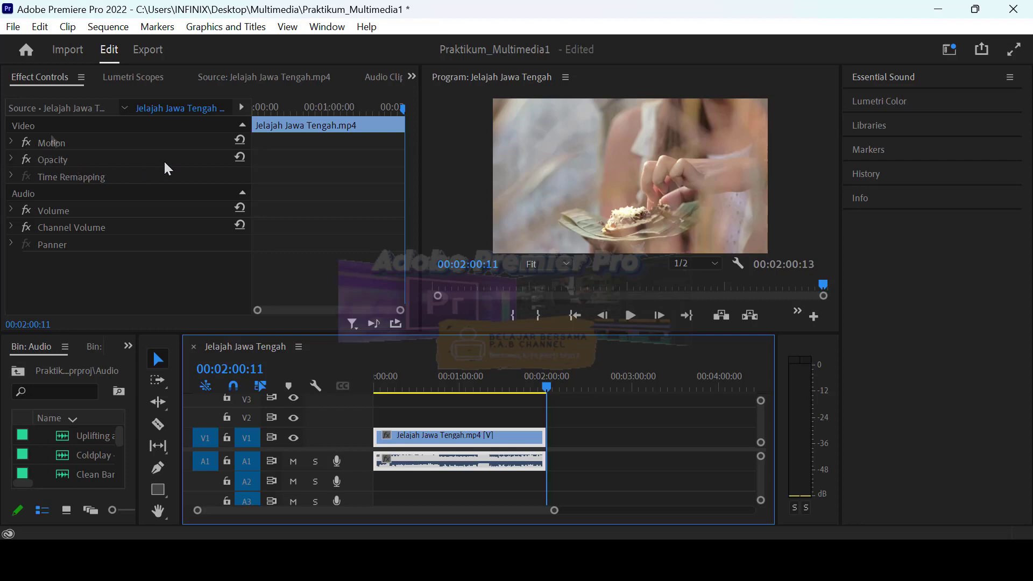
# - Toggle the clip's Motion effect off and on, and scale its picture down and back up in the program view
pyautogui.click(29, 142)
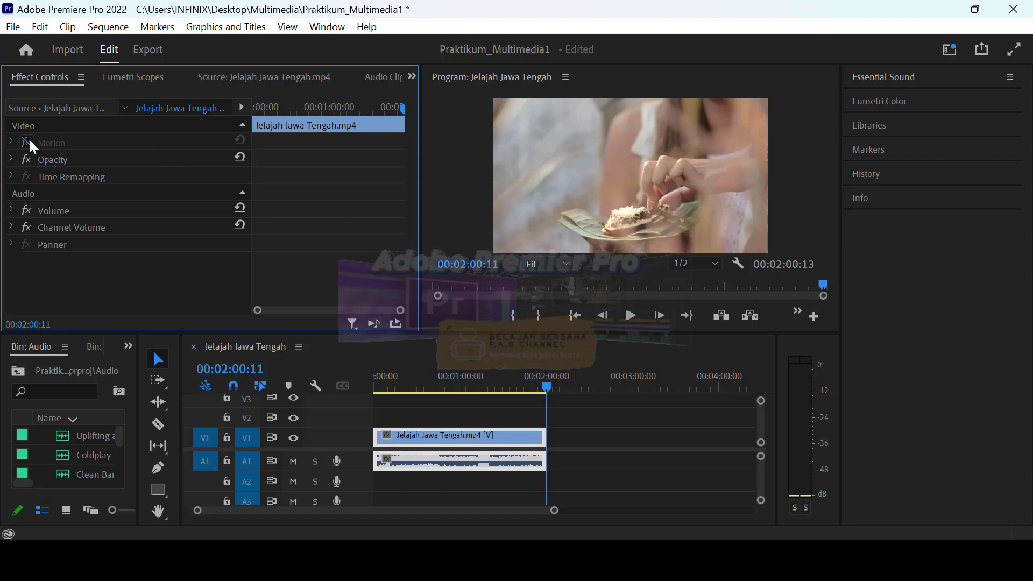
pyautogui.click(29, 142)
pyautogui.click(50, 144)
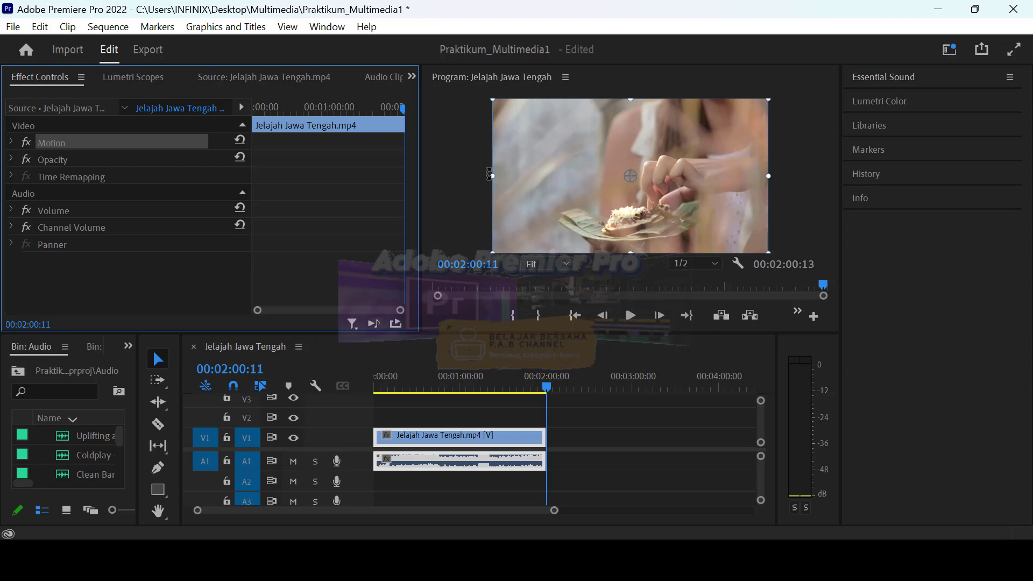
pyautogui.moveTo(492, 175); pyautogui.dragTo(504, 201)
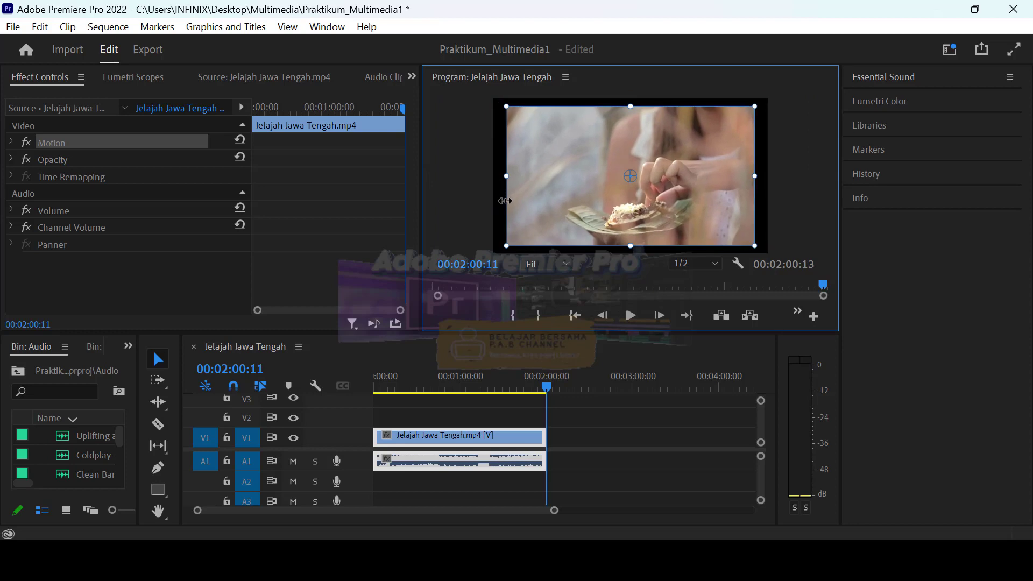
pyautogui.moveTo(505, 201); pyautogui.dragTo(493, 207)
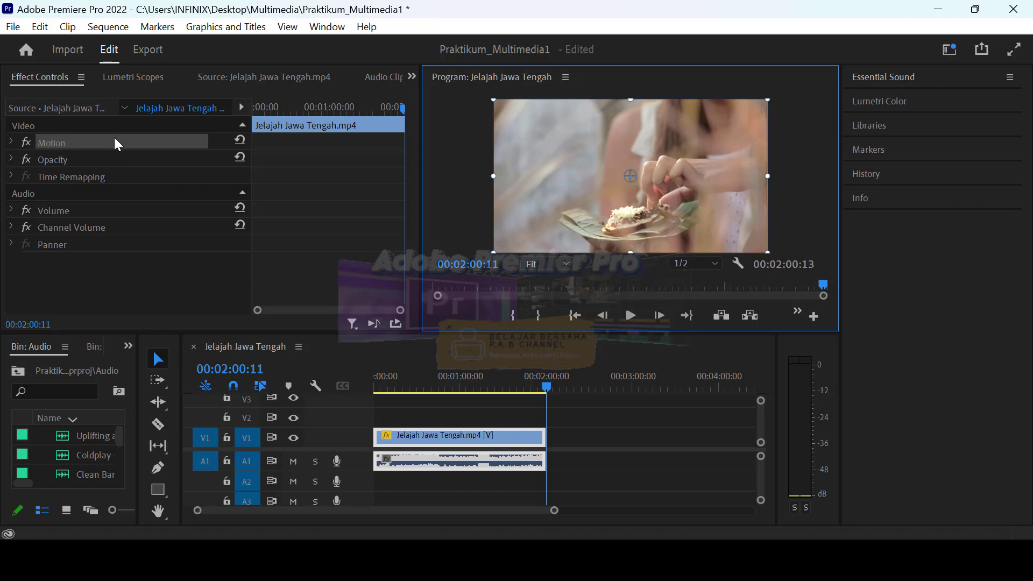
# - View the source clip and its Effect Controls, and play the sequence from the beginning to about 00:00:12
pyautogui.click(212, 78)
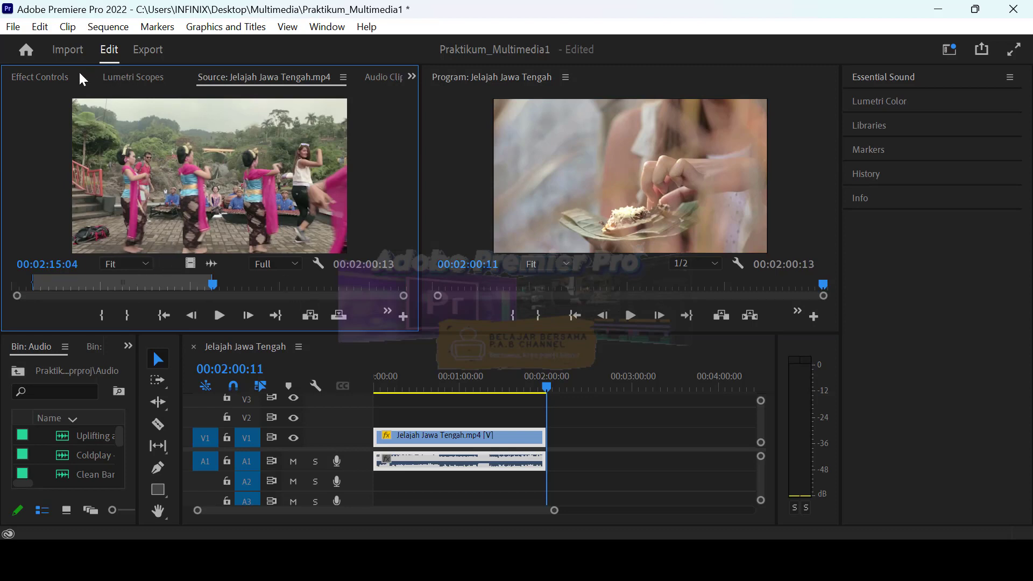
pyautogui.click(50, 75)
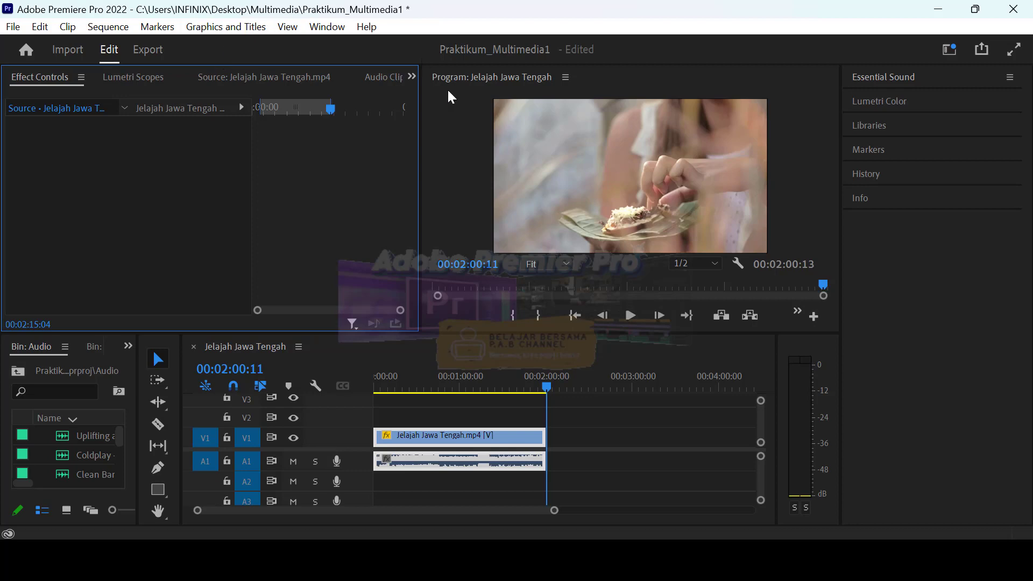
pyautogui.click(635, 316)
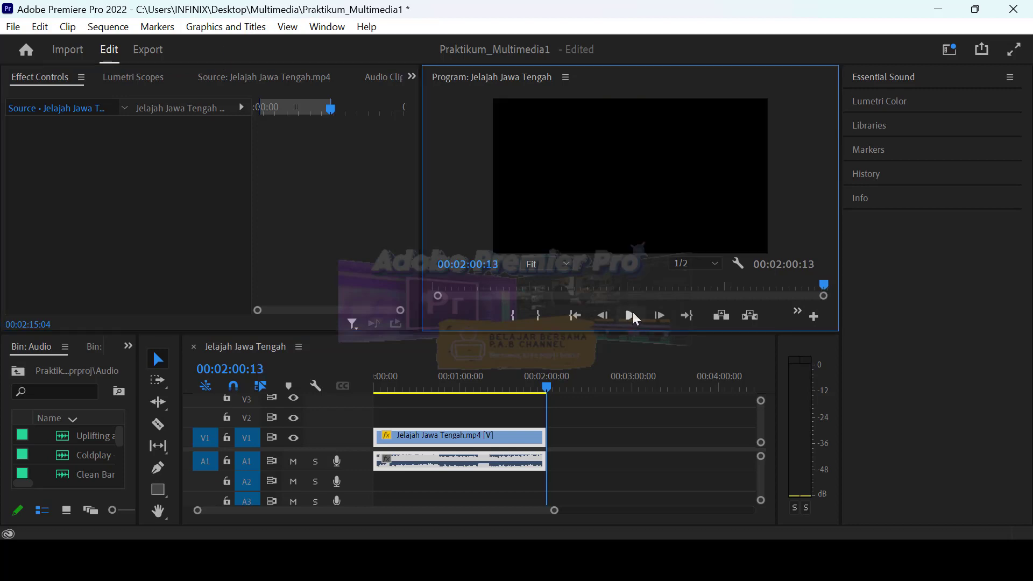
pyautogui.click(631, 315)
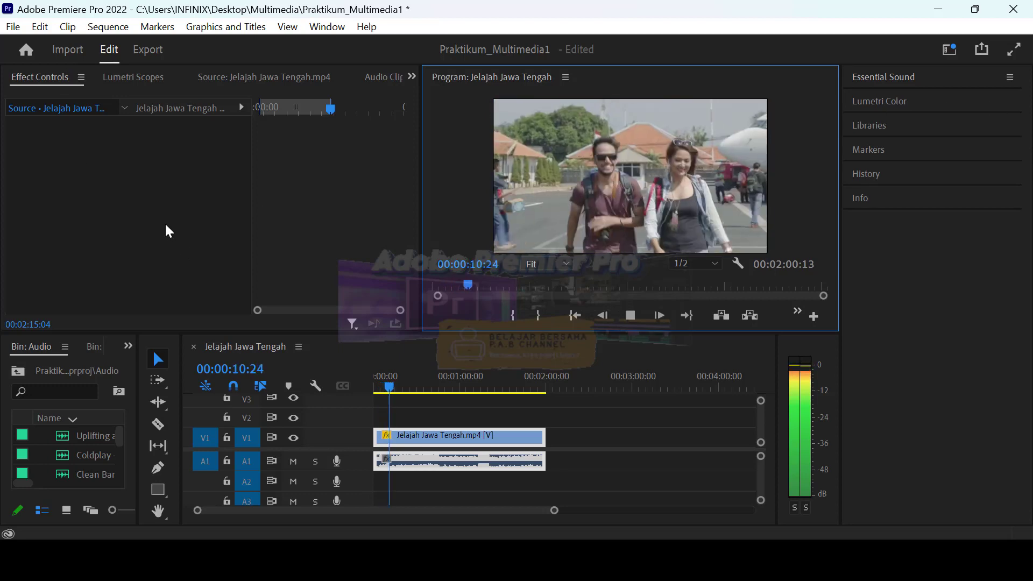
pyautogui.click(631, 316)
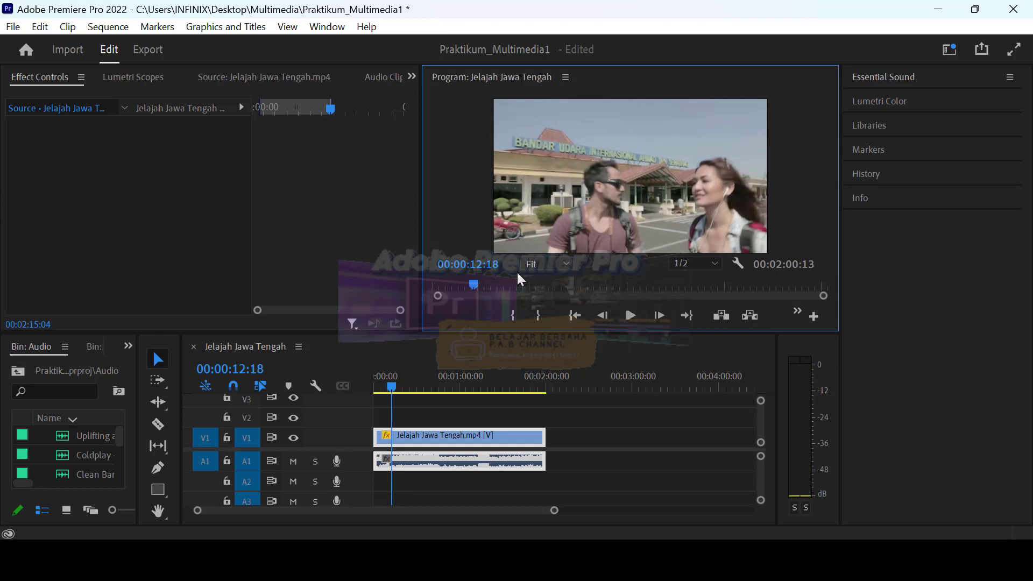
# - Scale the sequence clip with Motion so the picture fills the whole frame, and play on to 00:00:22:03
pyautogui.click(58, 74)
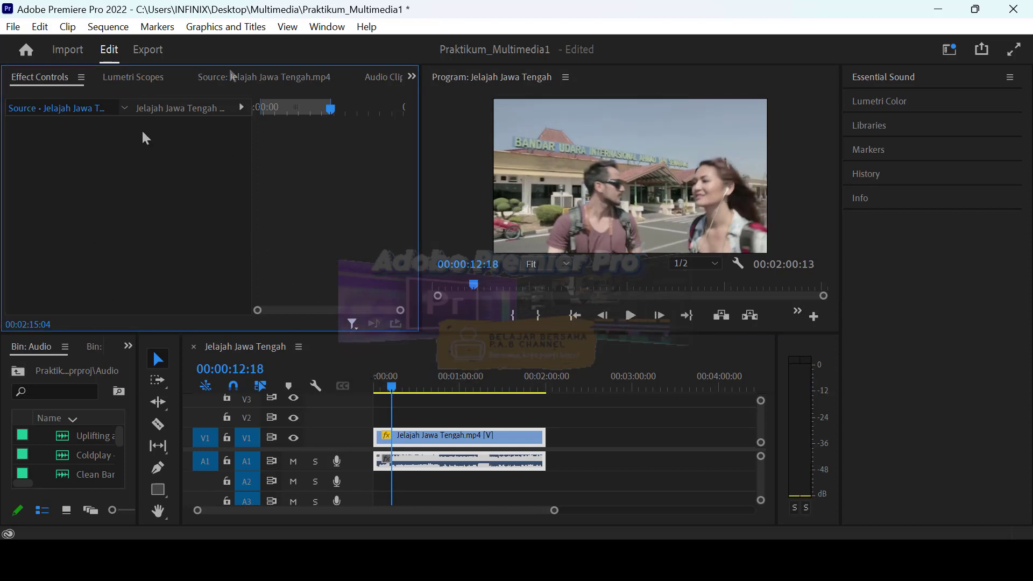
pyautogui.click(163, 110)
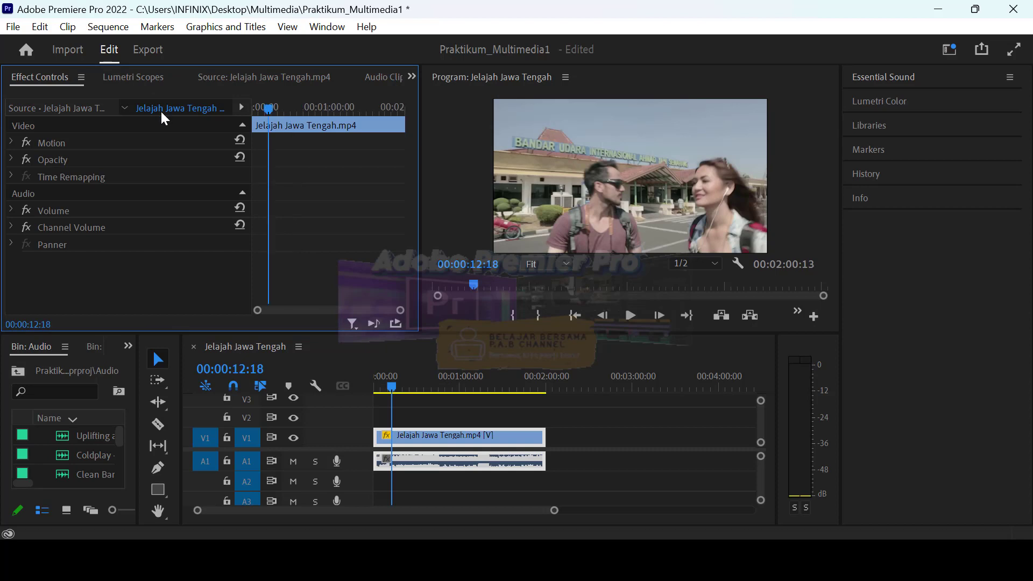
pyautogui.click(59, 142)
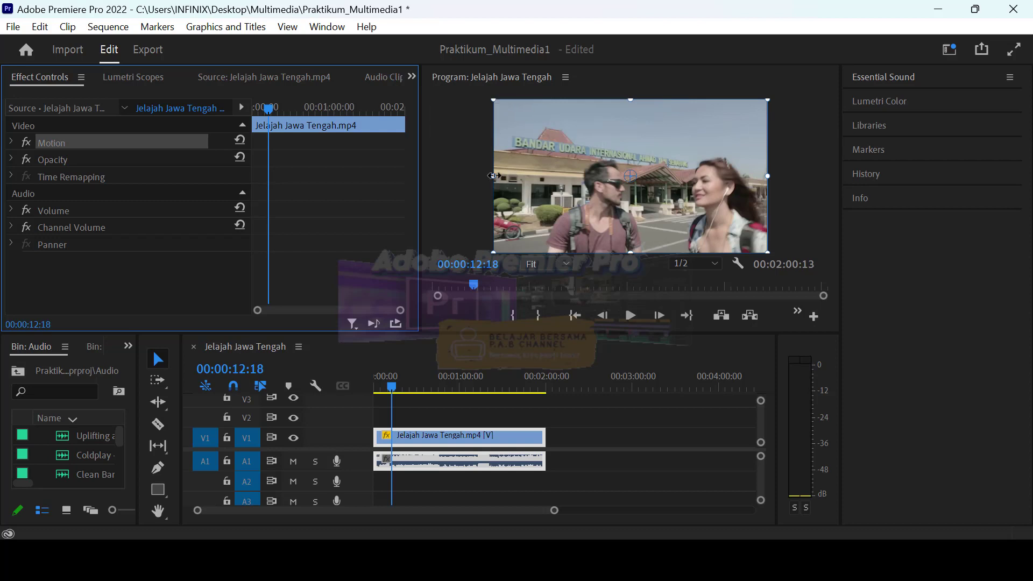
pyautogui.moveTo(493, 175); pyautogui.dragTo(488, 174)
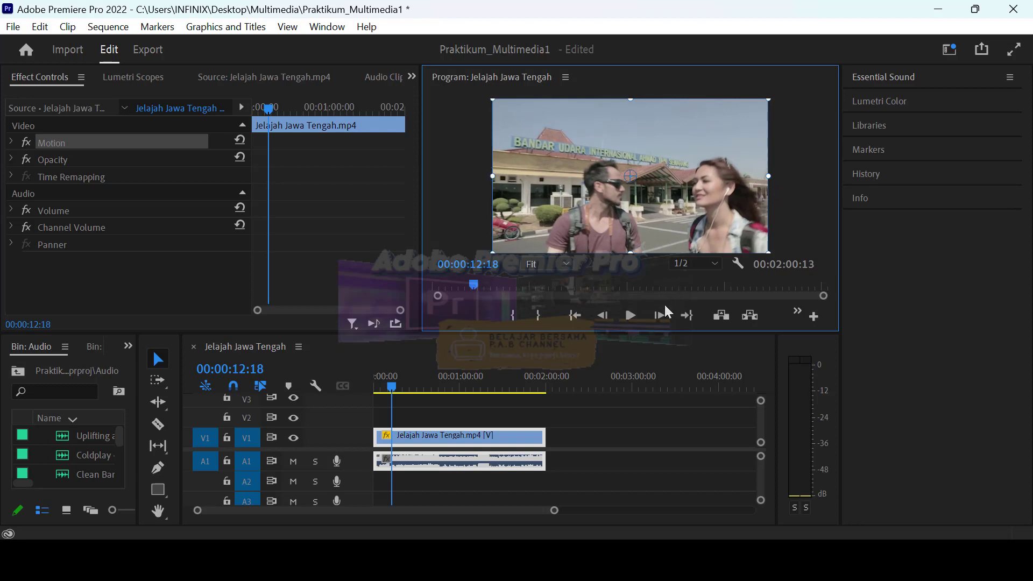
pyautogui.click(631, 314)
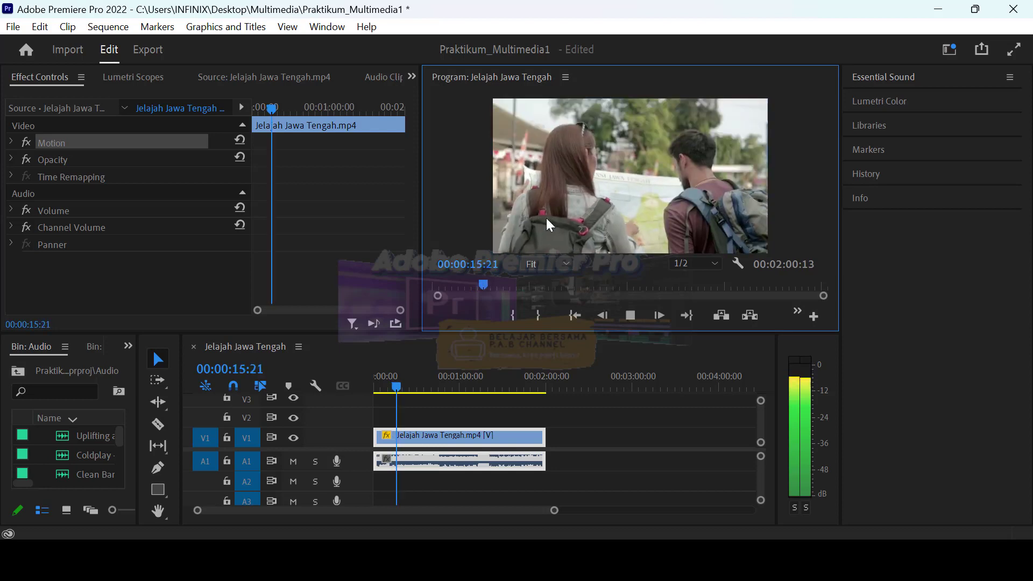
pyautogui.click(634, 314)
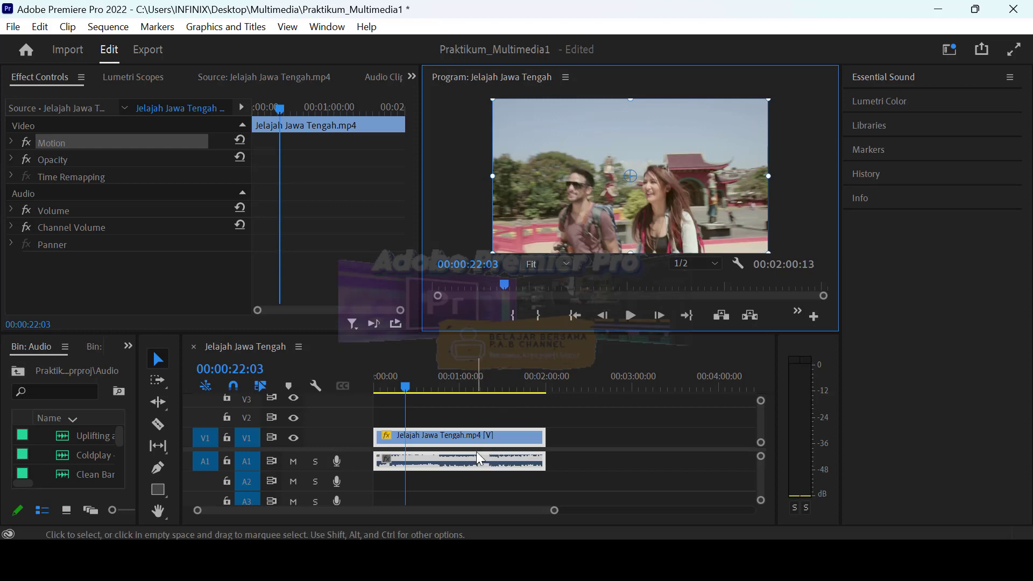
# - Unlink the clip's video from its audio and move the two parts separately along their tracks
pyautogui.moveTo(482, 440); pyautogui.dragTo(384, 458)
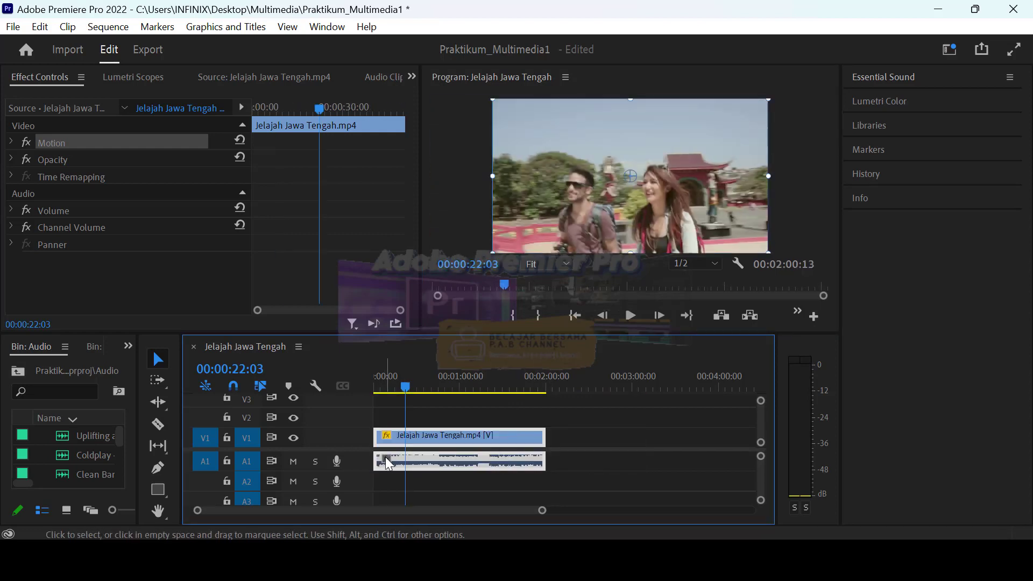
pyautogui.rightClick(463, 438)
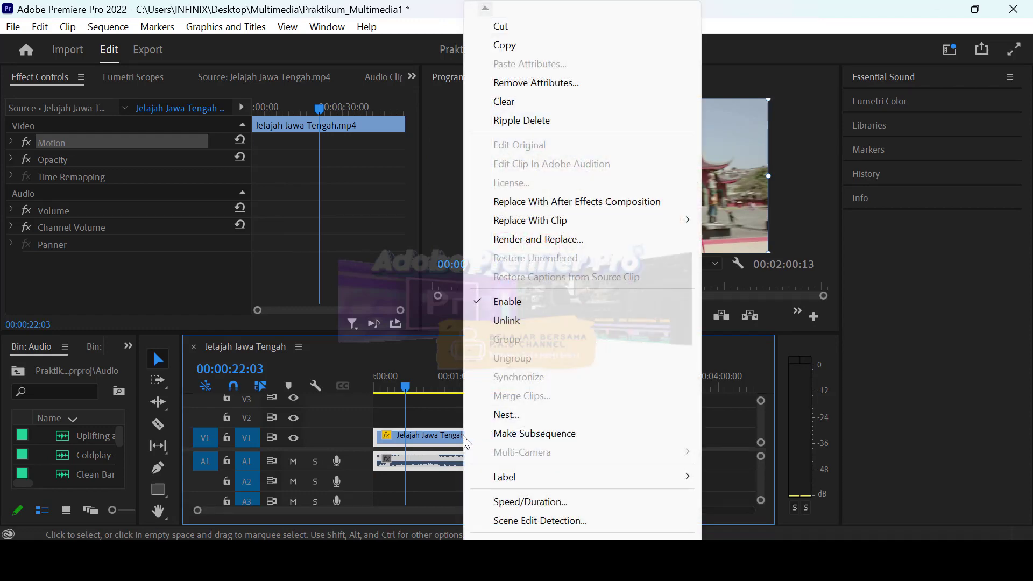
pyautogui.click(498, 322)
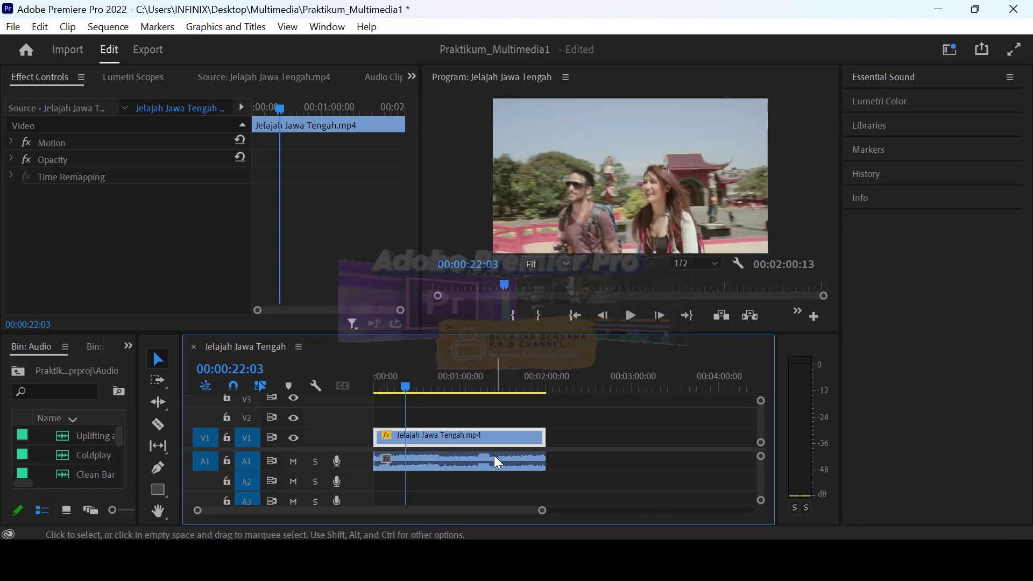
pyautogui.moveTo(498, 458); pyautogui.dragTo(460, 443)
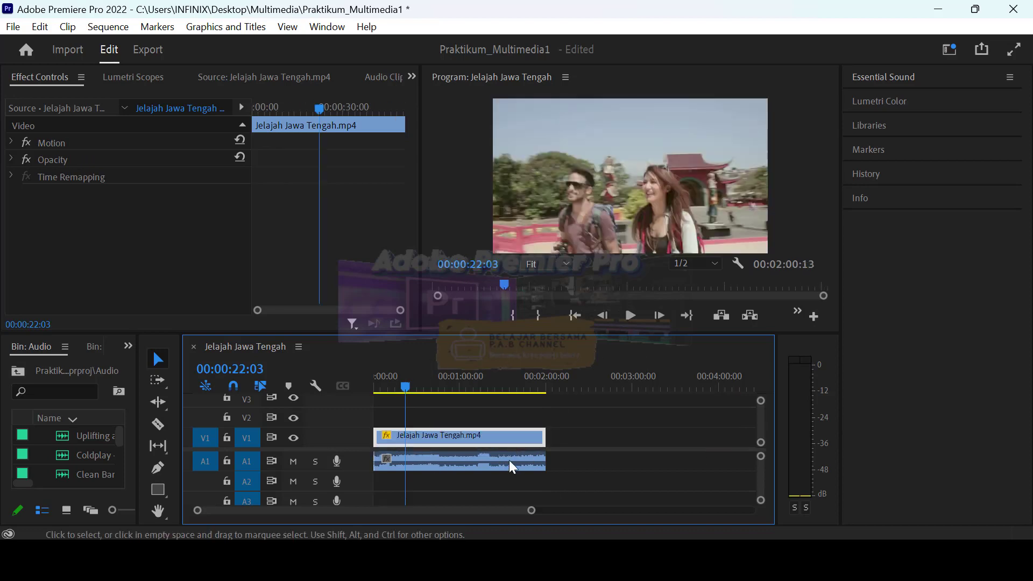
# - Delete the unlinked audio clip from A1 and play the sequence from 00:00:22:03 to 00:00:41:23
pyautogui.click(422, 464)
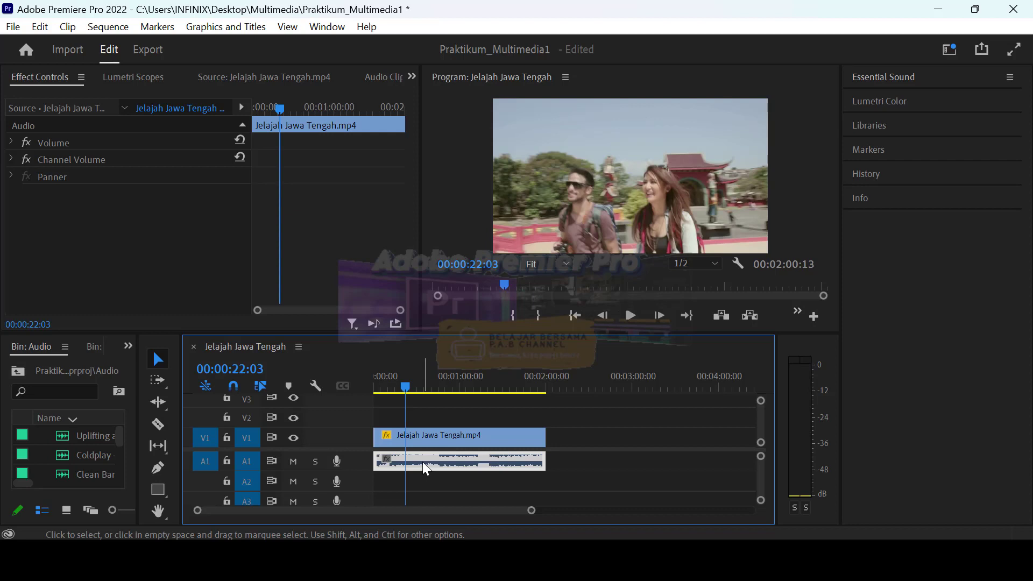
pyautogui.press('Delete')
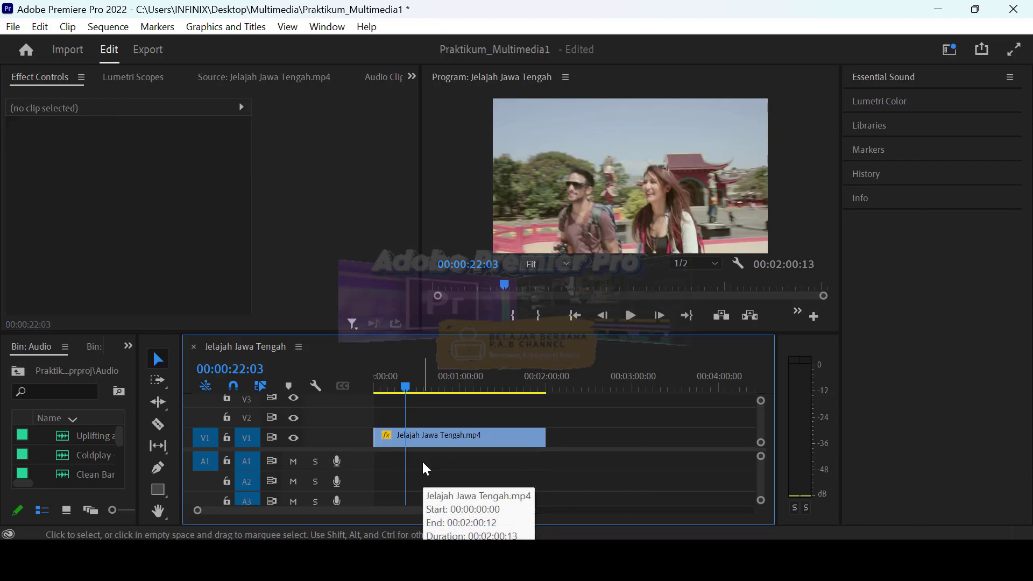
pyautogui.click(631, 316)
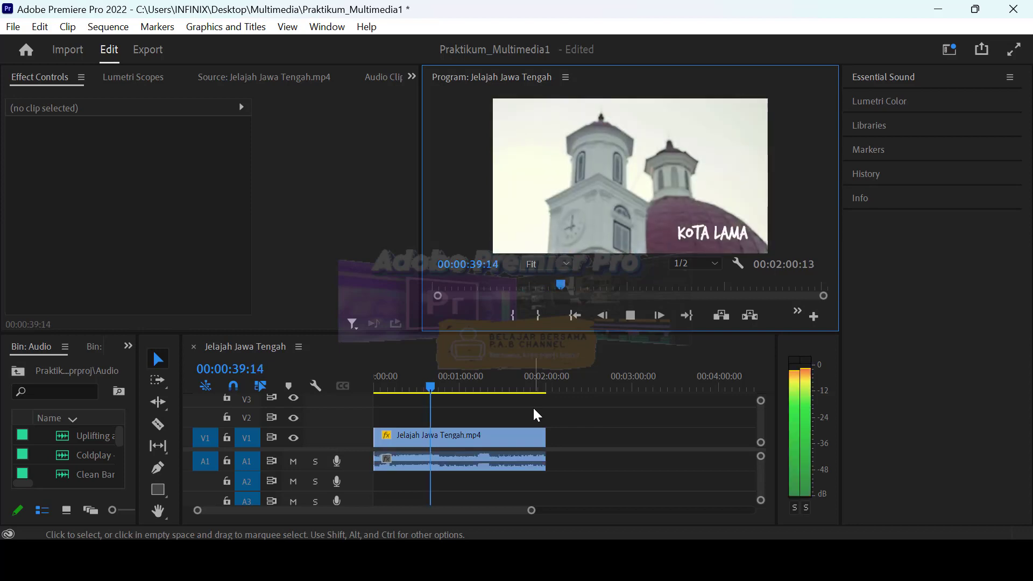
pyautogui.click(639, 316)
# - Undo the edits back to the linked video and audio, and move the clip to the start of the sequence
pyautogui.hotkey('ctrl', 'z')
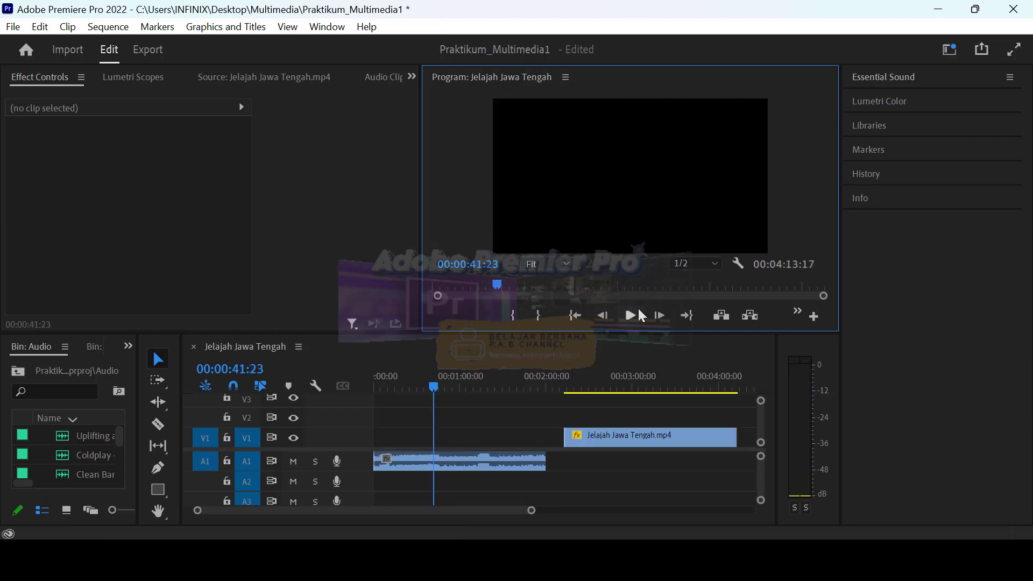
pyautogui.hotkey('ctrl', 'z')
pyautogui.hotkey('ctrl', 'z')
pyautogui.hotkey('ctrl', 'shift', 'z')
pyautogui.hotkey('ctrl', 'shift', 'z')
pyautogui.hotkey('ctrl', 'shift', 'z')
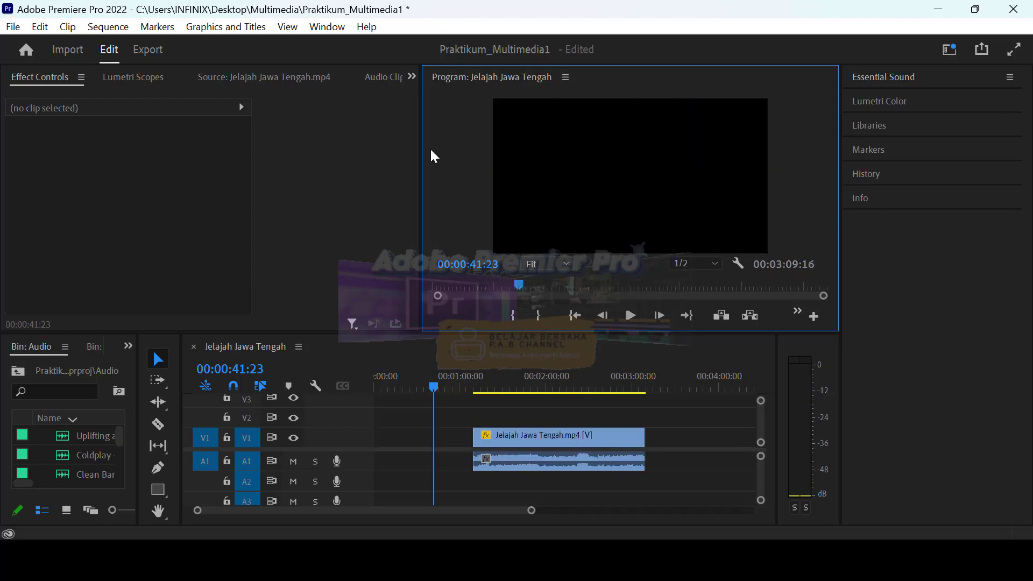
pyautogui.moveTo(546, 434); pyautogui.dragTo(446, 435)
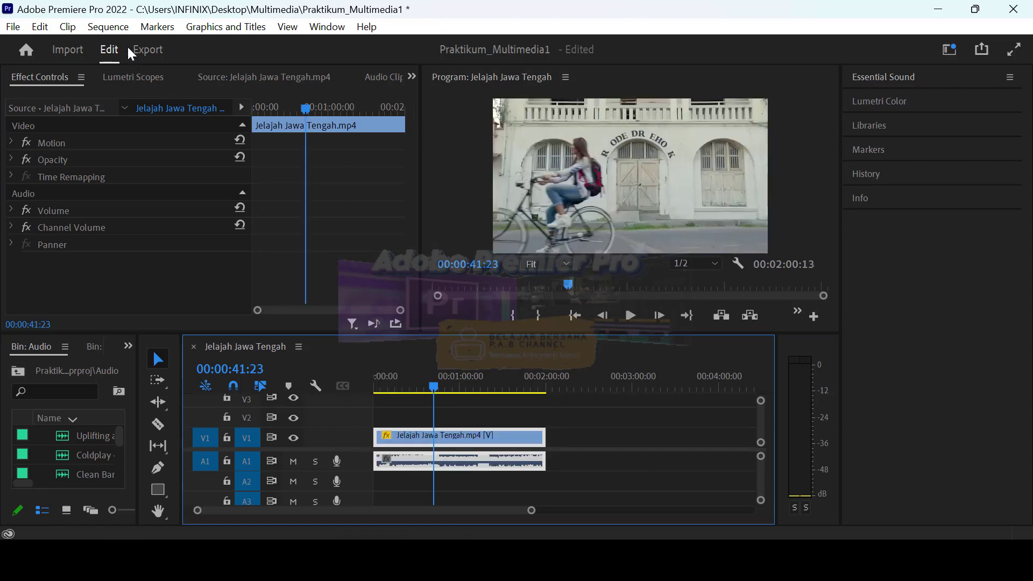
# - Unlink the clip's audio from its video, and delete the audio after moving it to A2
pyautogui.click(68, 27)
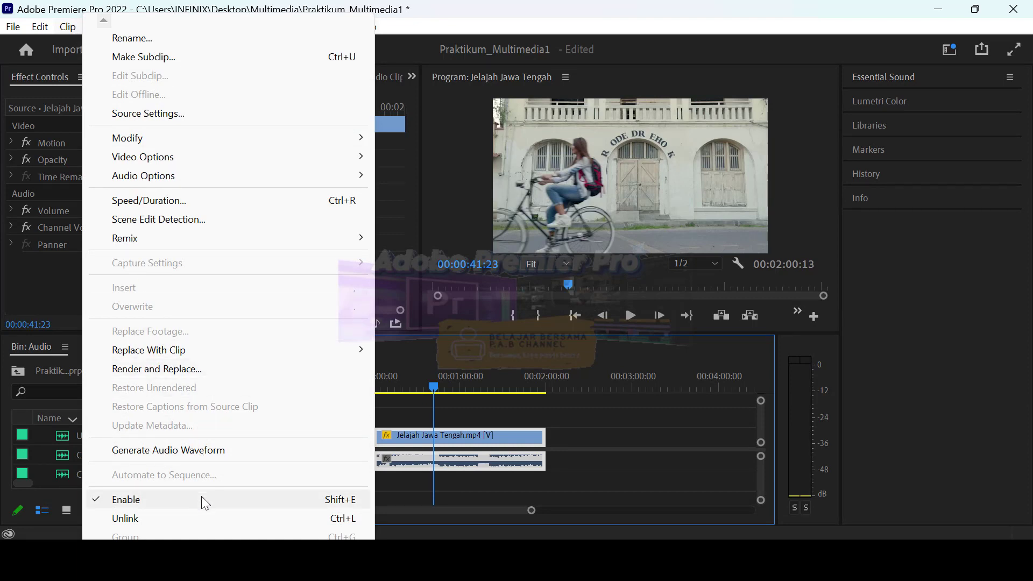
pyautogui.click(125, 519)
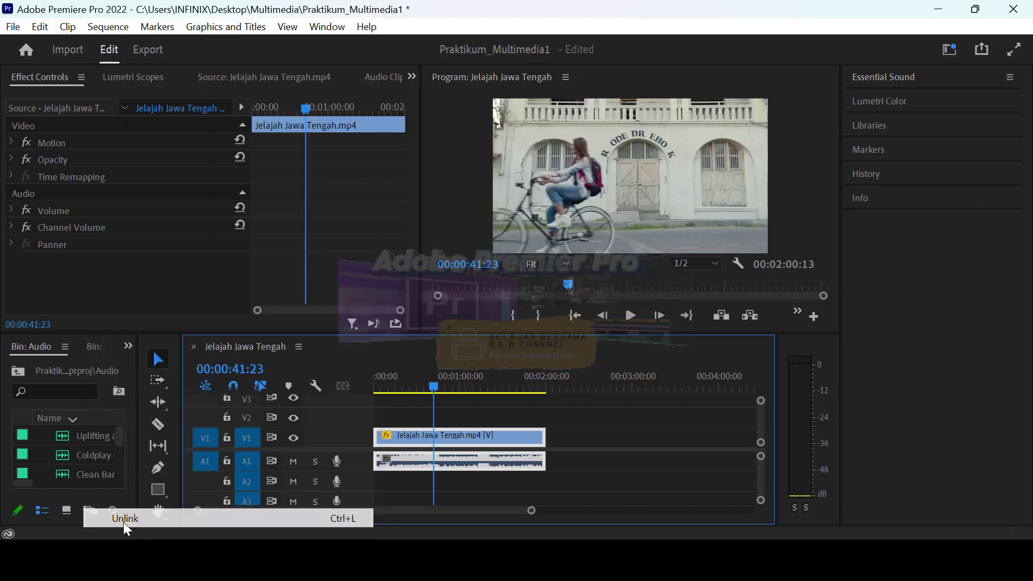
pyautogui.moveTo(510, 463); pyautogui.dragTo(473, 478)
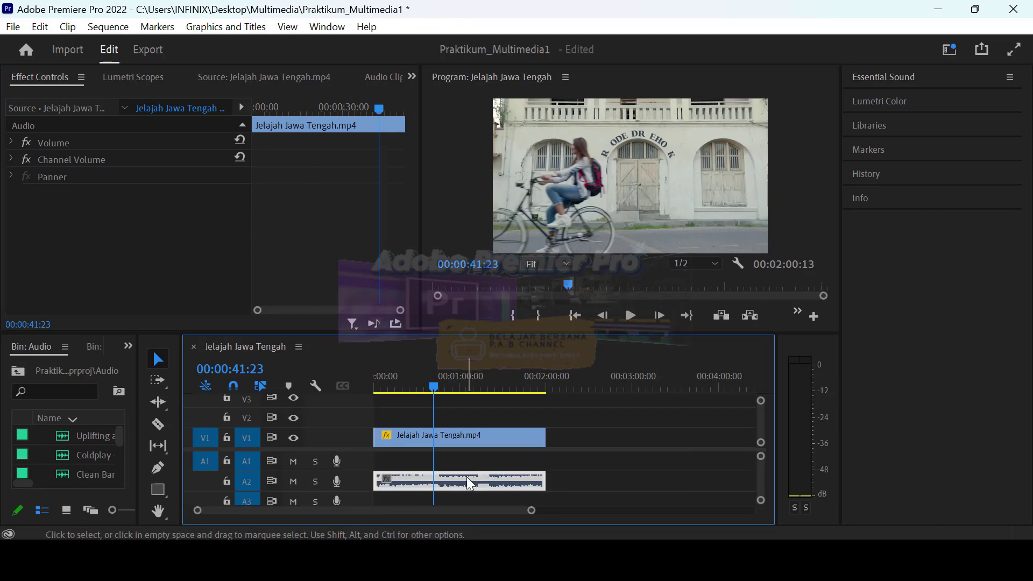
pyautogui.press('Delete')
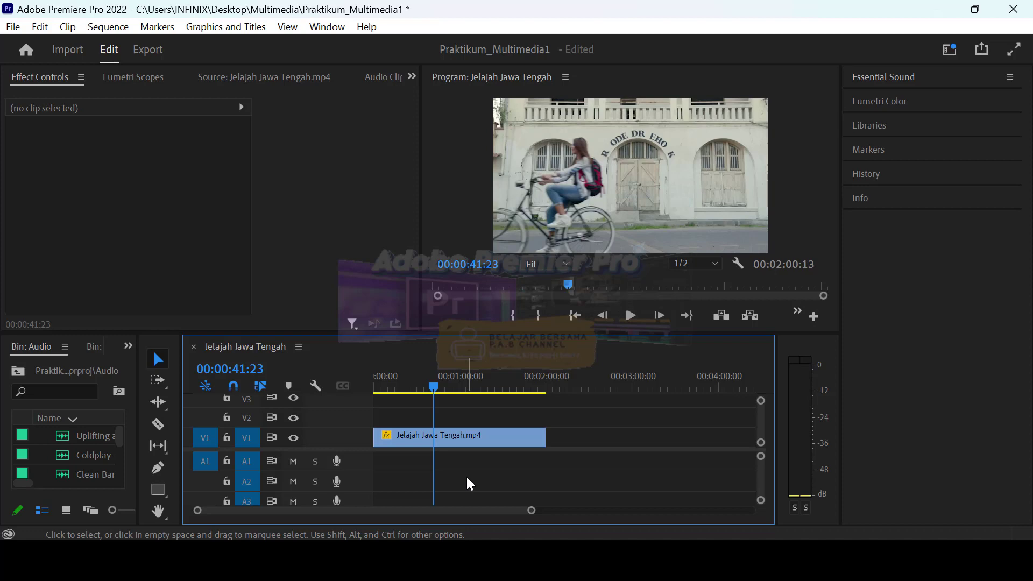
# - Undo the audio deletion, and remove the clip's unlinked audio from A2 again with Ripple Delete
pyautogui.hotkey('ctrl', 'z')
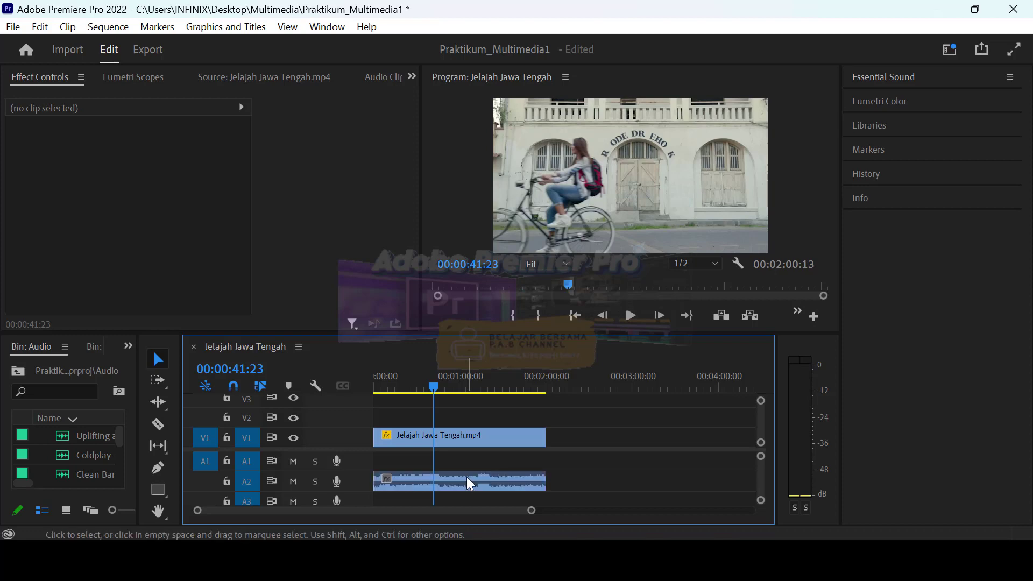
pyautogui.rightClick(464, 476)
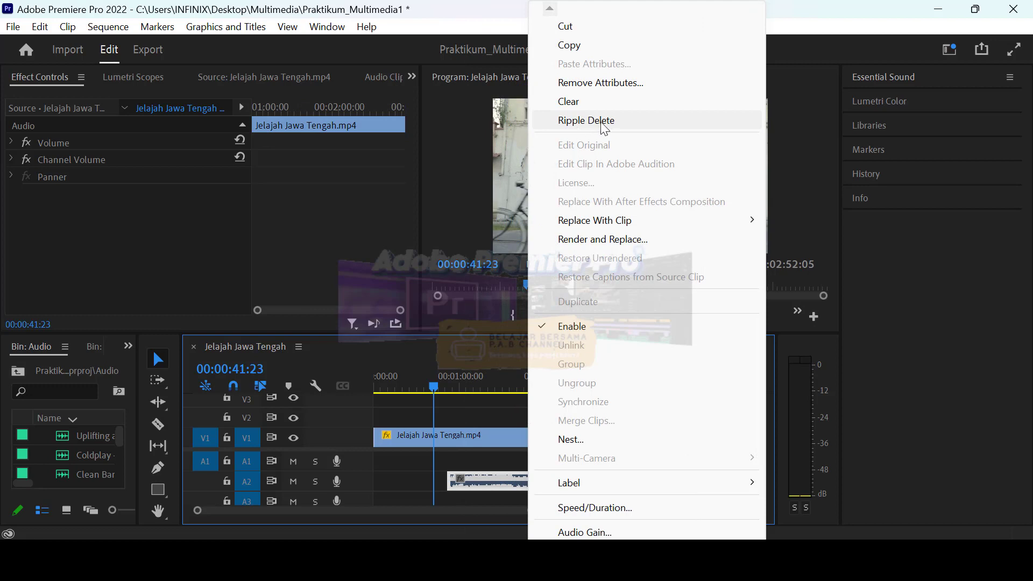
pyautogui.click(601, 122)
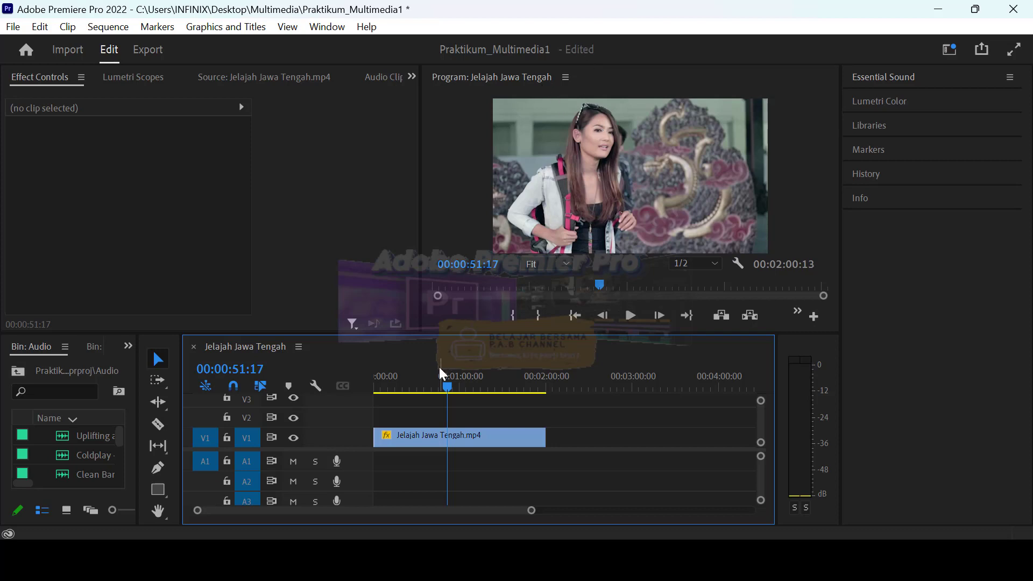
# - Return the playhead to the sequence start and open "Coldplay - Hymn For The Weekend (Official Video).mp3" in the source monitor
pyautogui.click(574, 315)
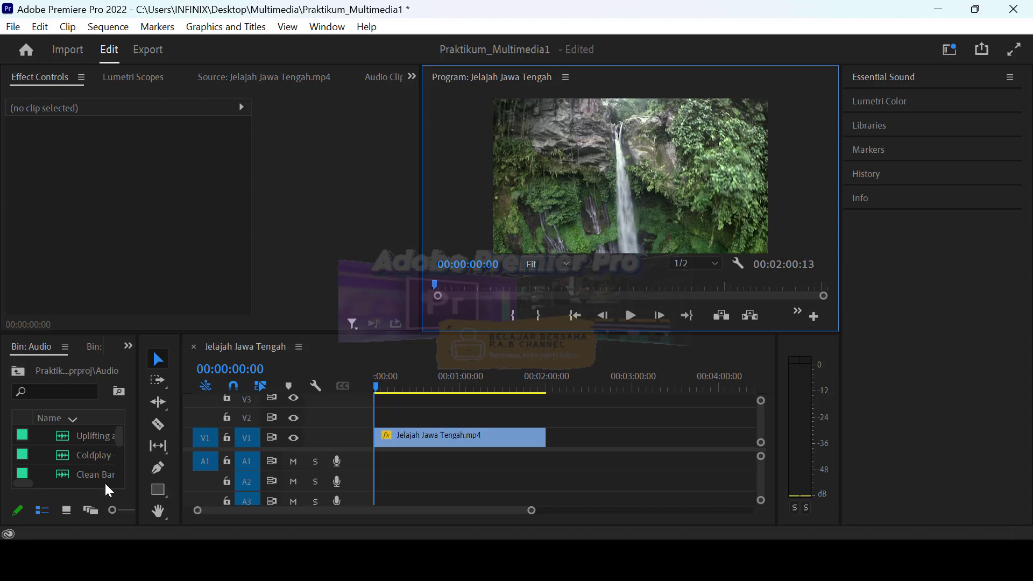
pyautogui.click(101, 457)
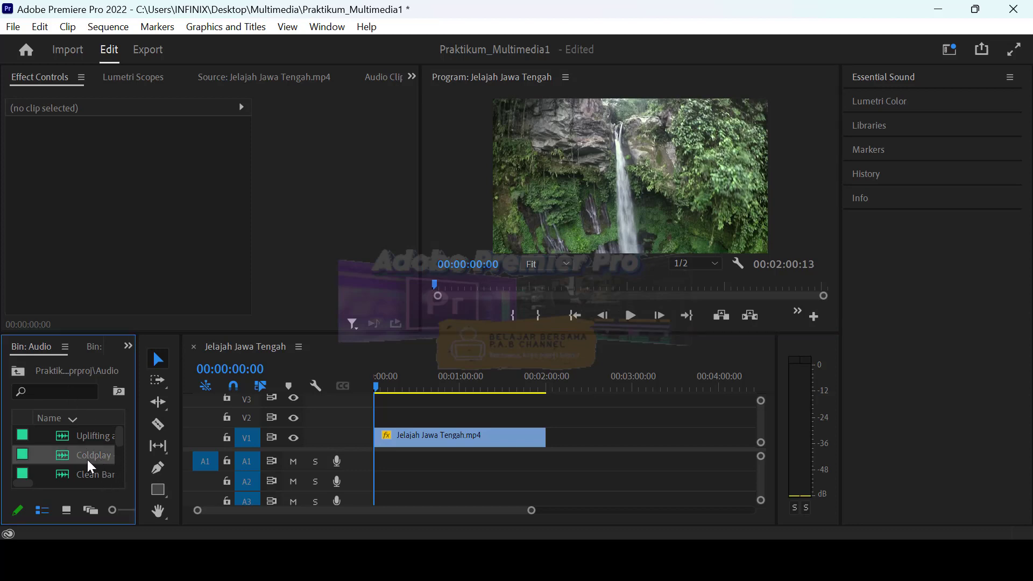
pyautogui.click(82, 457)
pyautogui.doubleClick(60, 457)
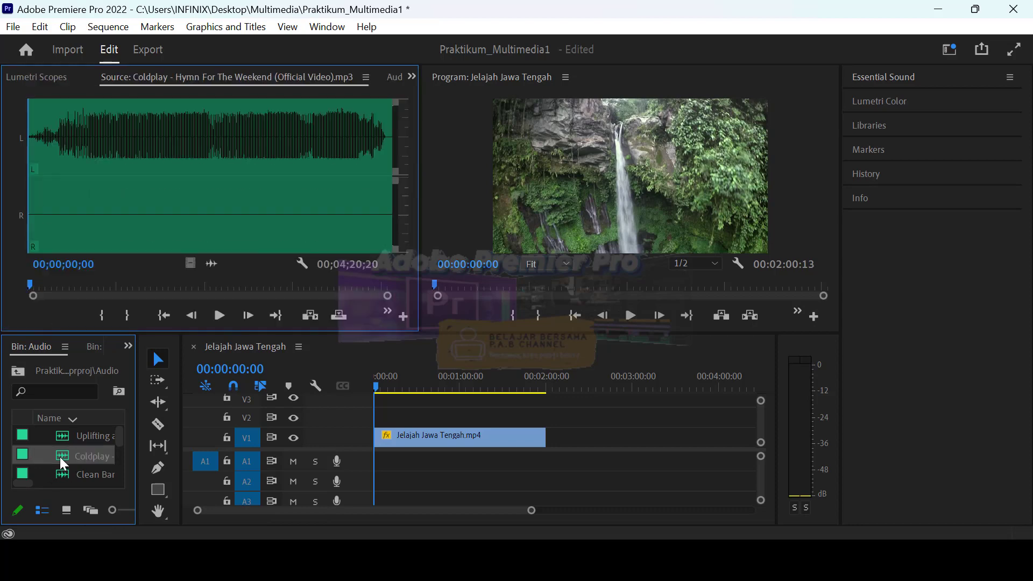
# - Audition the opening of the Coldplay track and mark its In point at 00;00;20;13
pyautogui.click(216, 315)
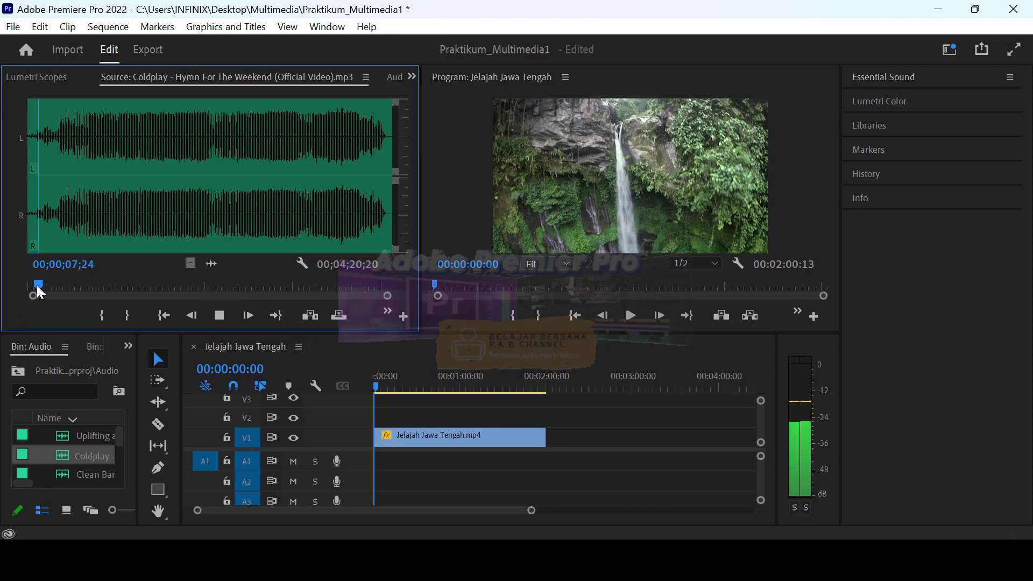
pyautogui.moveTo(38, 282); pyautogui.dragTo(60, 284)
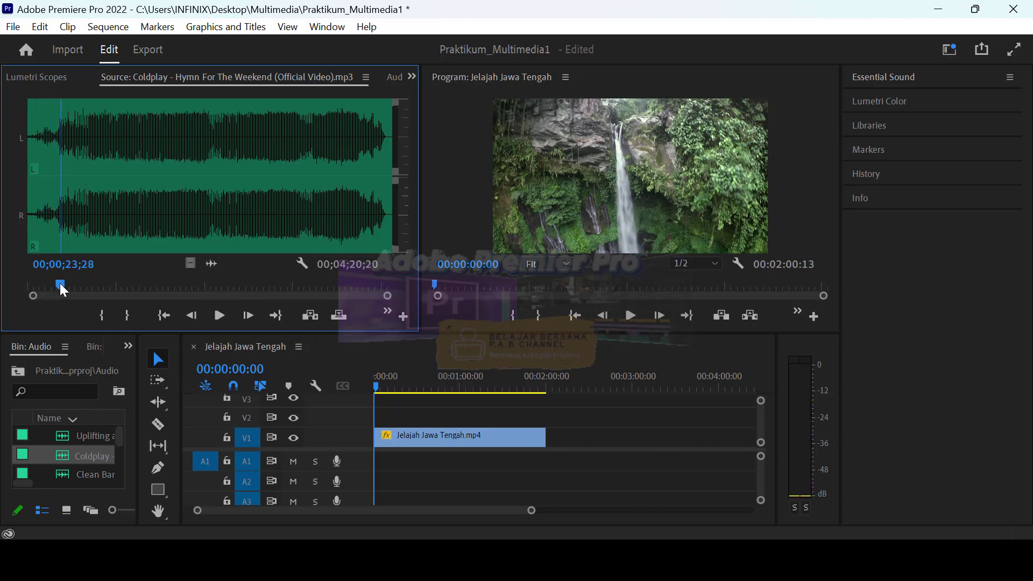
pyautogui.click(217, 313)
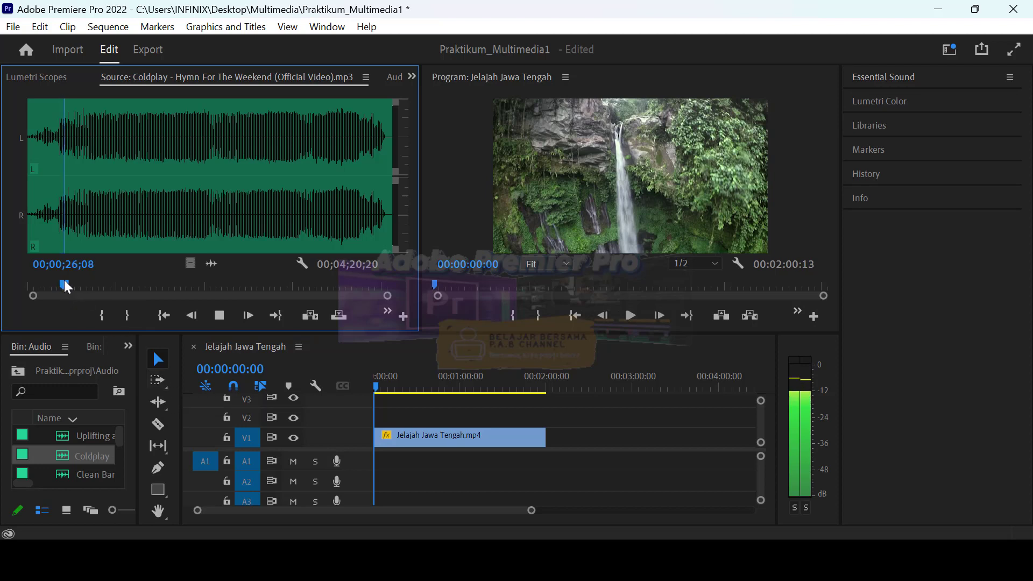
pyautogui.moveTo(64, 281); pyautogui.dragTo(56, 280)
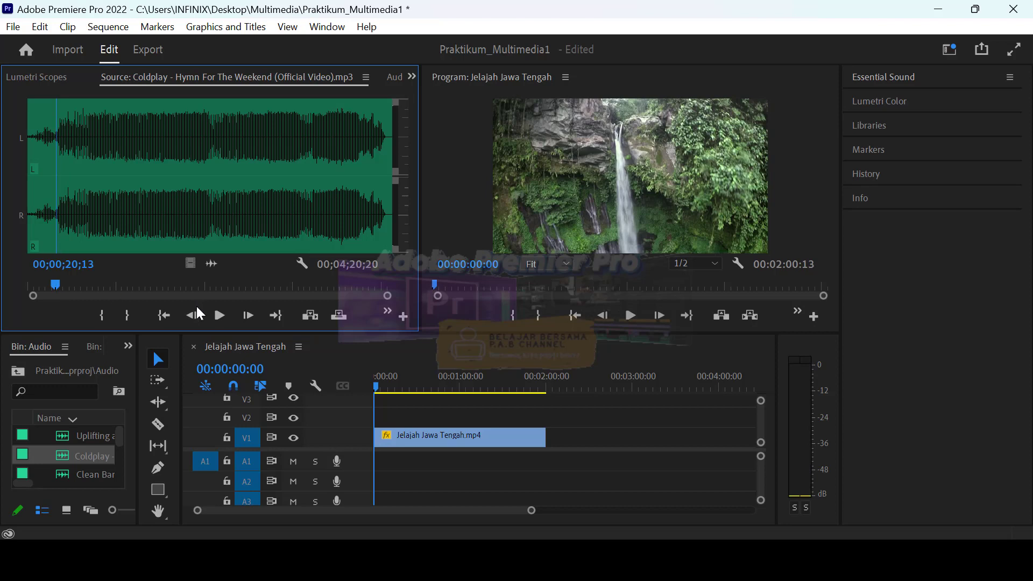
pyautogui.click(104, 316)
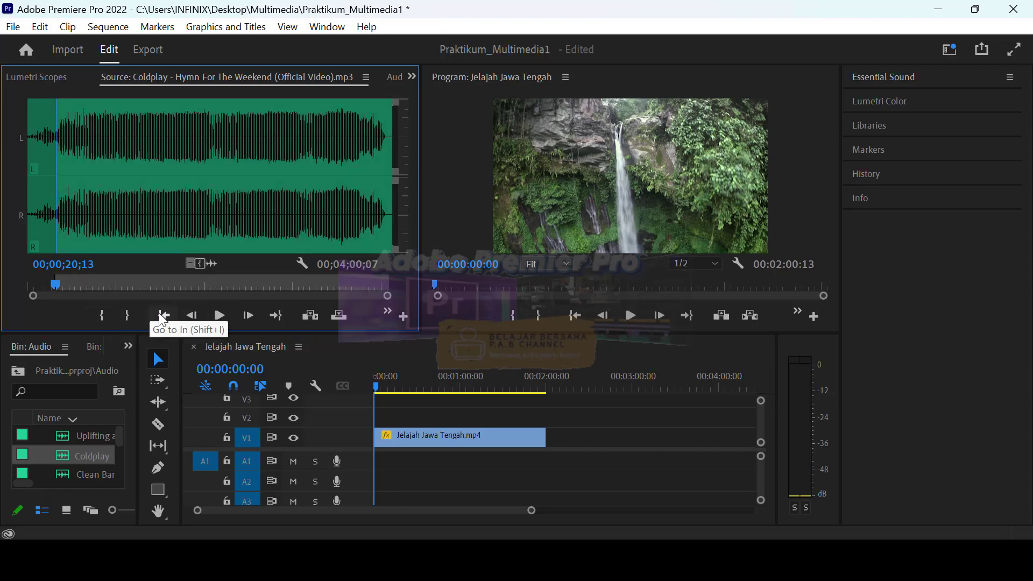
# - Mark the track's Out point at 00;02;00;12 and insert the marked range at the start of A1
pyautogui.click(220, 316)
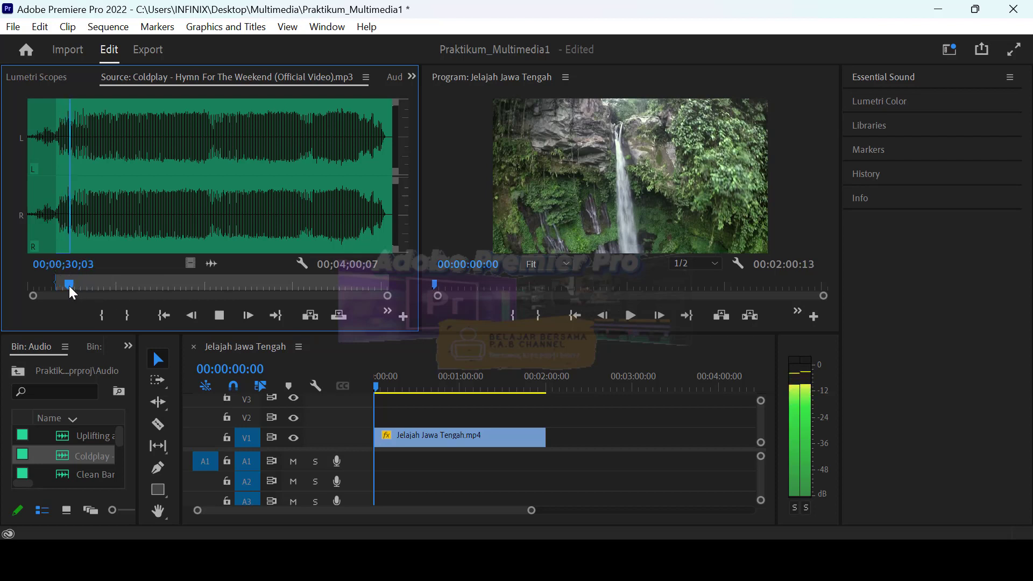
pyautogui.moveTo(69, 285); pyautogui.dragTo(194, 282)
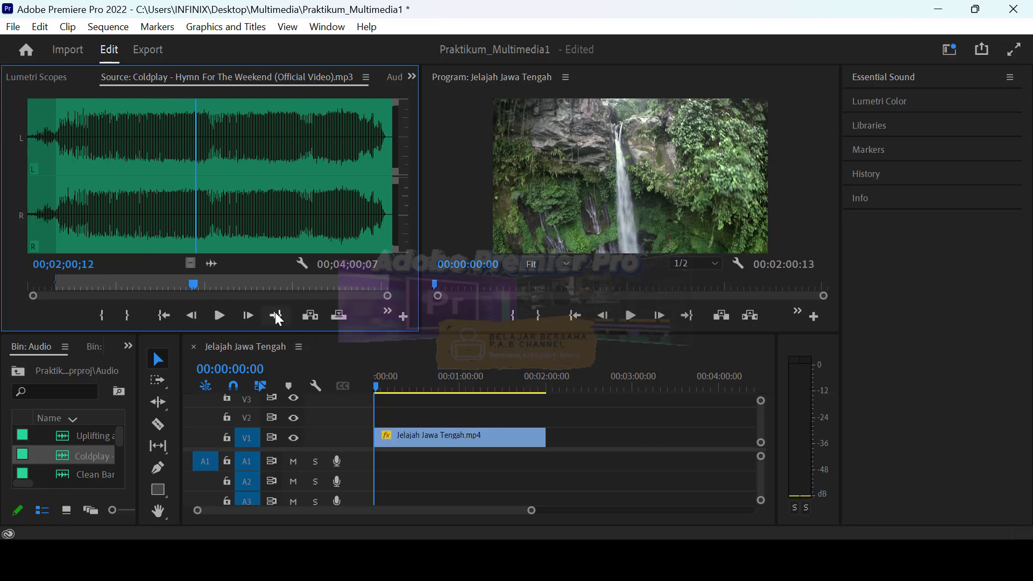
pyautogui.click(128, 315)
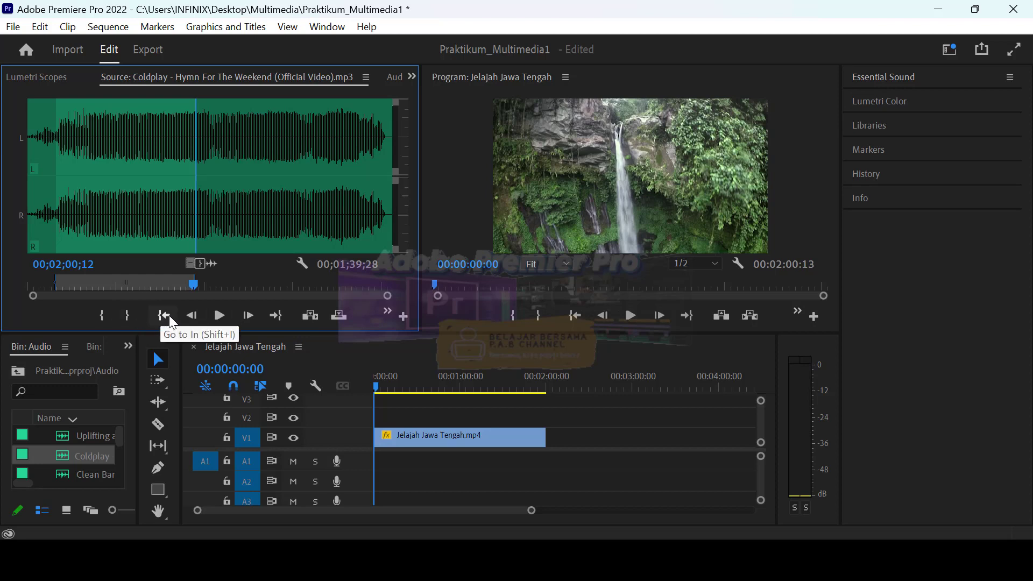
pyautogui.click(309, 315)
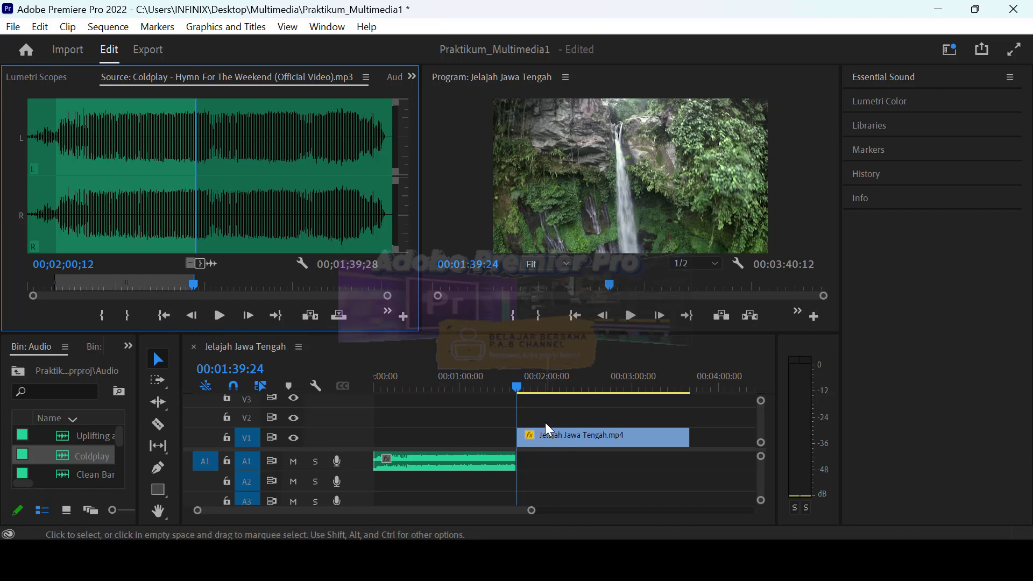
# - Move the Jelajah Jawa Tengah.mp4 video back to the sequence start and extend the A1 music to the video's end
pyautogui.moveTo(550, 439); pyautogui.dragTo(378, 453)
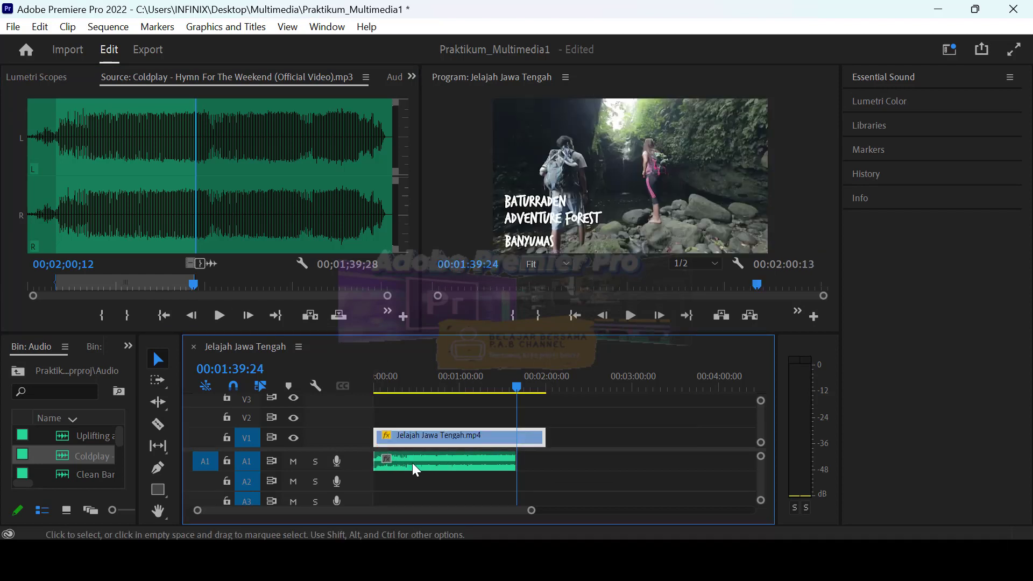
pyautogui.click(447, 458)
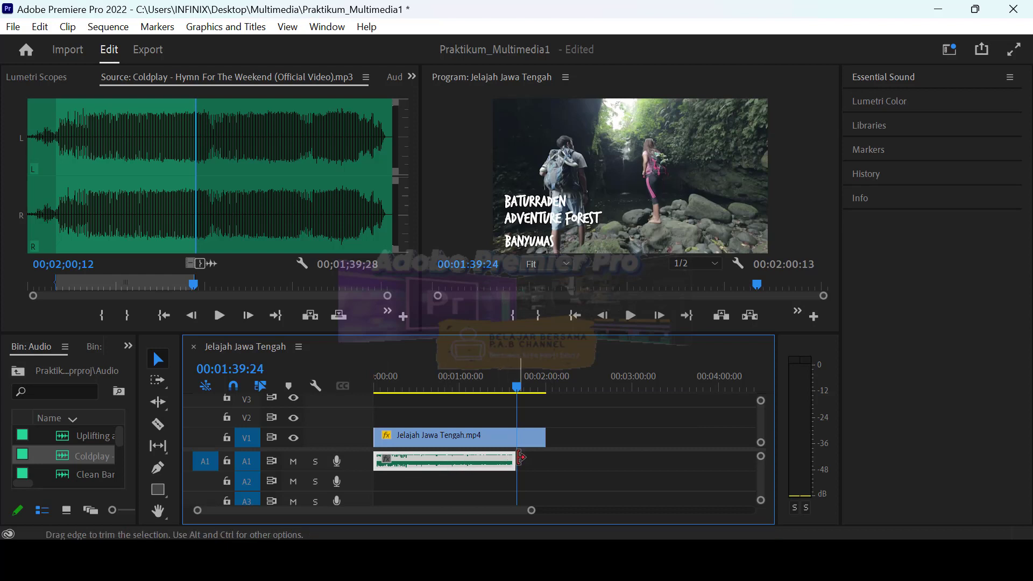
pyautogui.moveTo(520, 458); pyautogui.dragTo(548, 458)
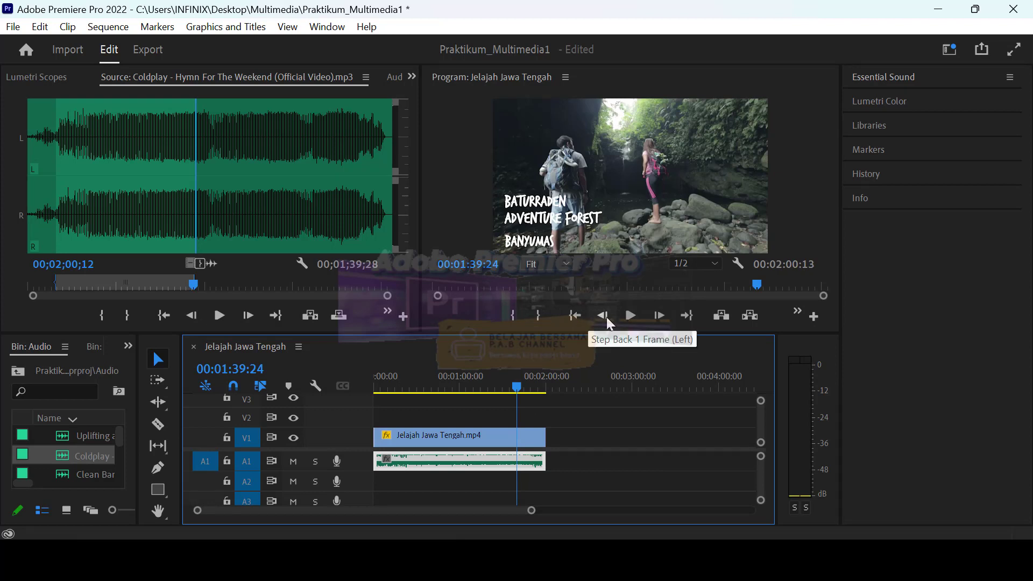
# - Play the sequence from its start to 00:00:36:19 to review the video with the new music
pyautogui.click(571, 319)
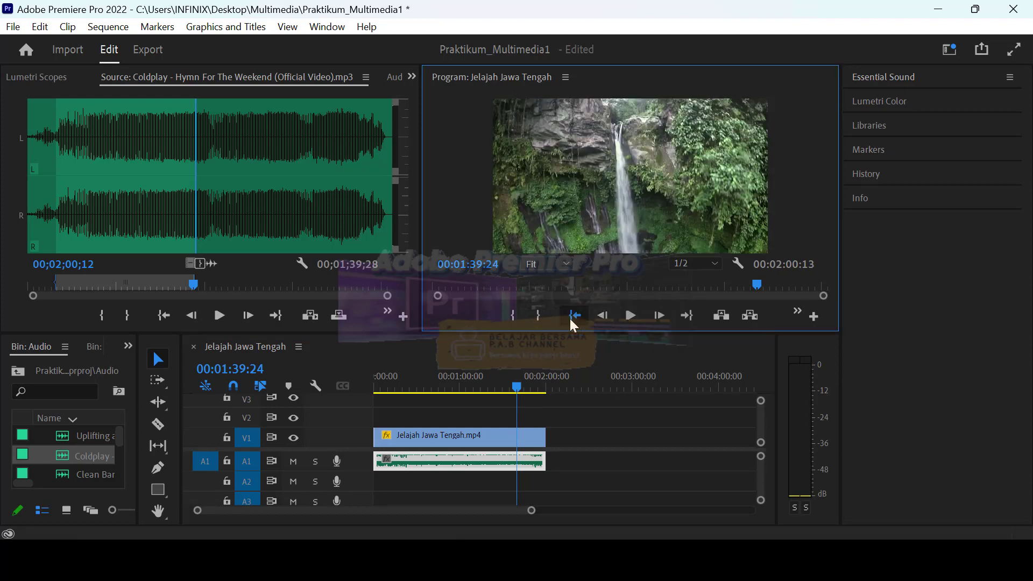
pyautogui.click(632, 310)
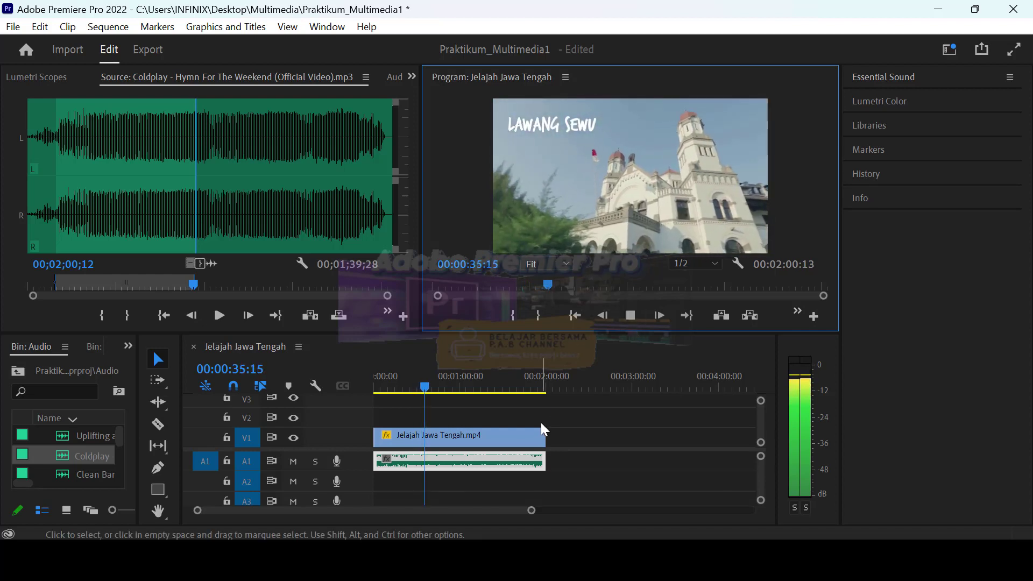
pyautogui.click(628, 315)
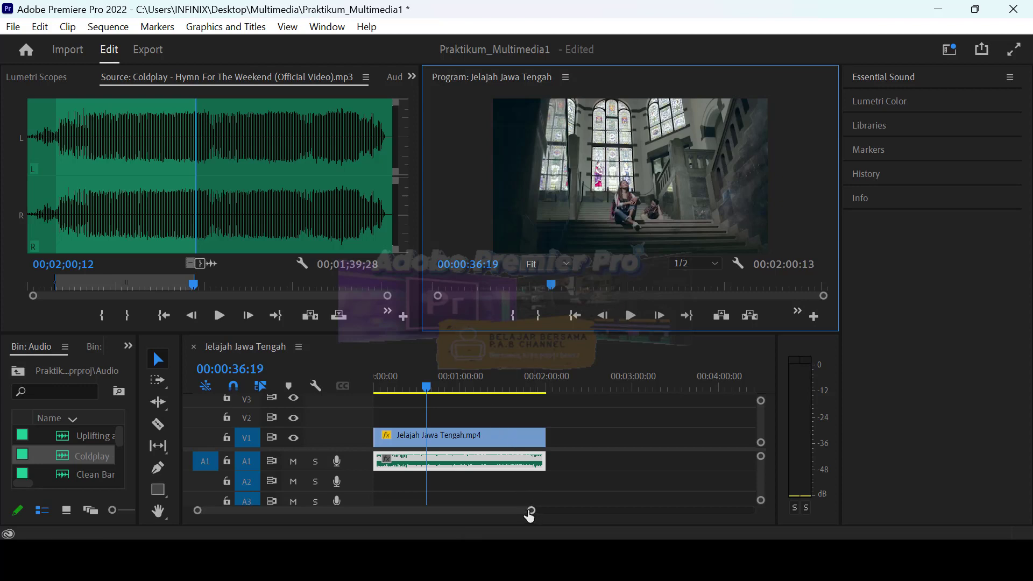
# - Zoom in on the timeline and preview the current frame in full screen before returning to the editing workspace
pyautogui.moveTo(531, 511); pyautogui.dragTo(593, 516)
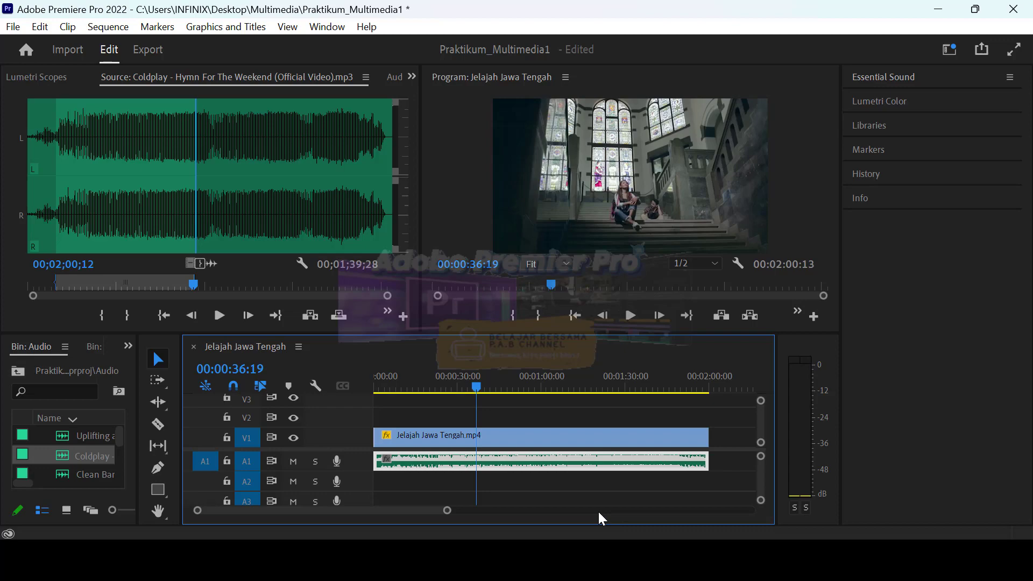
pyautogui.hotkey('ctrl', '`')
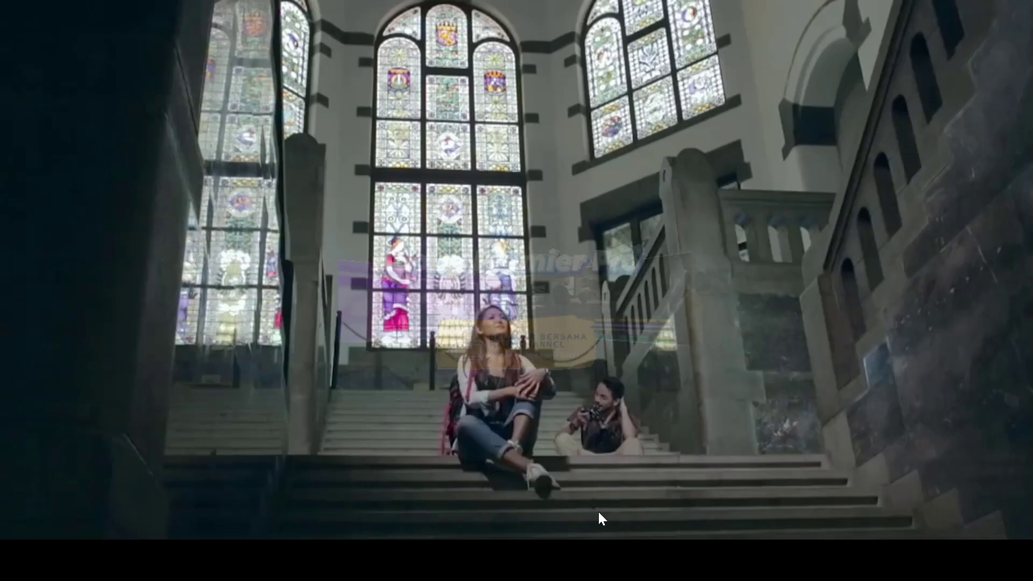
pyautogui.hotkey('ctrl', '`')
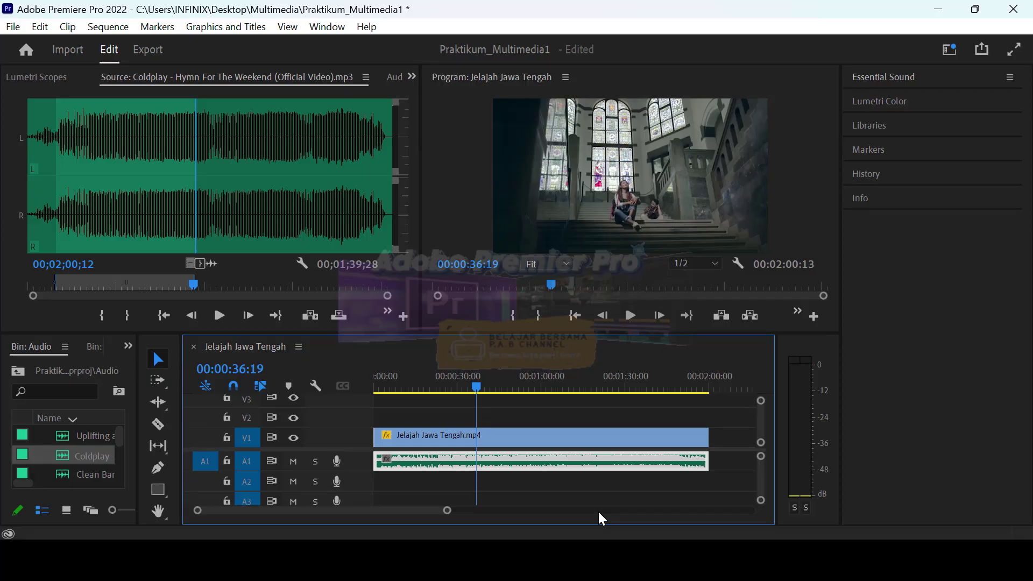
pyautogui.hotkey('ctrl', '`')
pyautogui.hotkey('ctrl', '`')
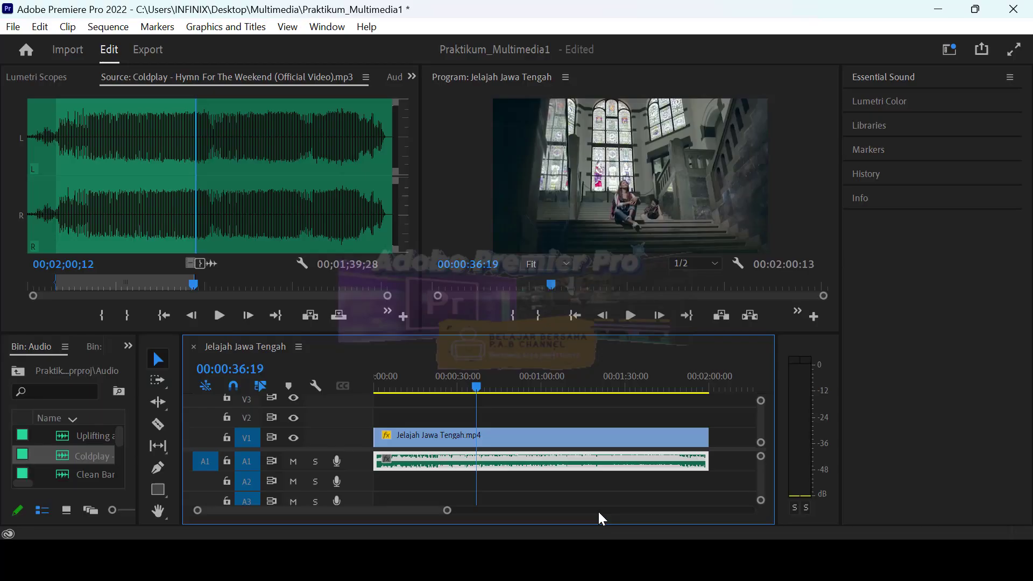